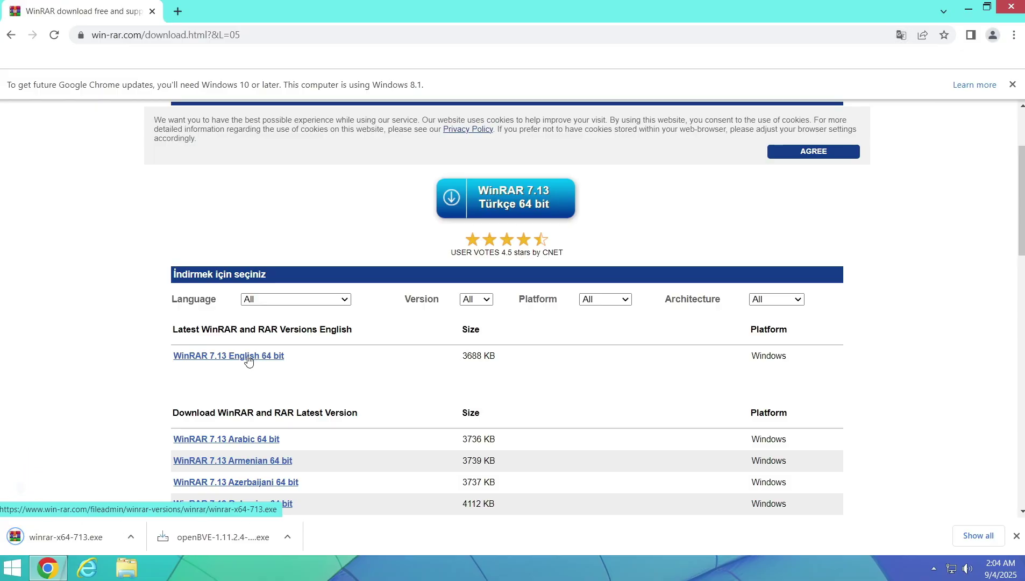
# - Open the OpenBVE NYCT 5 to Brooklyn Bridge.zip page on Google Drive and download the archive despite the virus scan warning
pyautogui.click(222, 34)
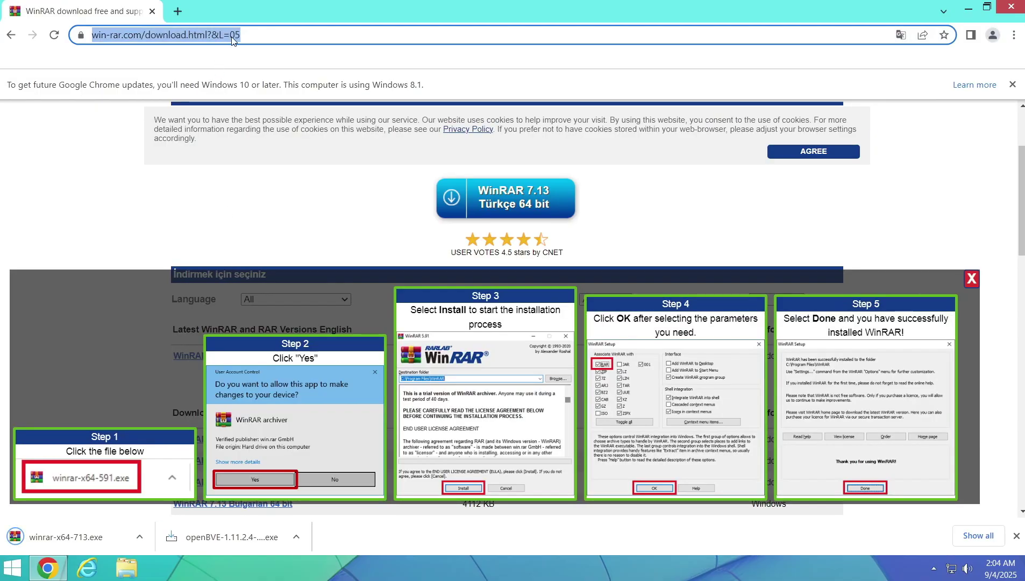
pyautogui.write('brooklyn')
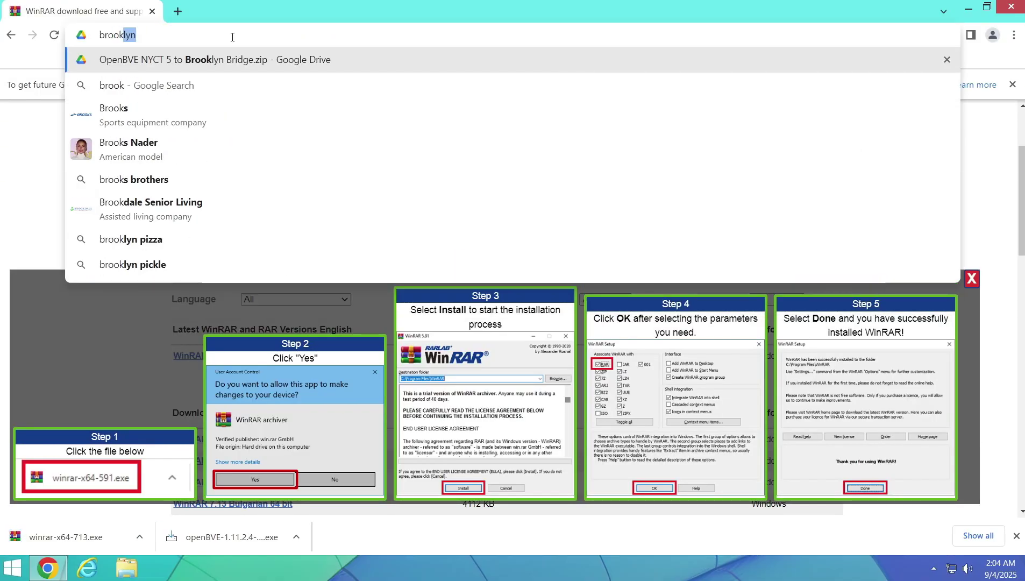
pyautogui.press('Return')
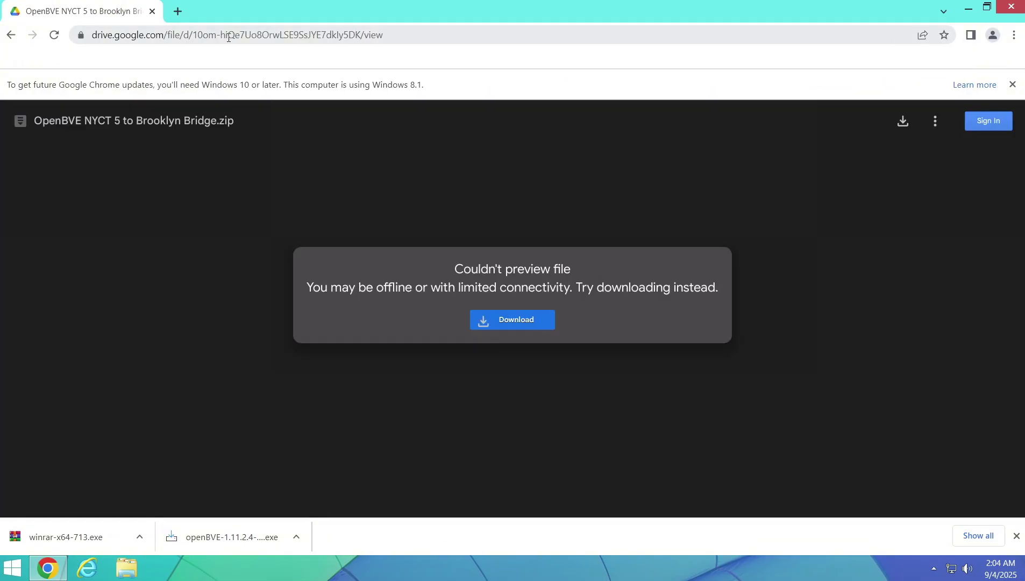
pyautogui.click(498, 324)
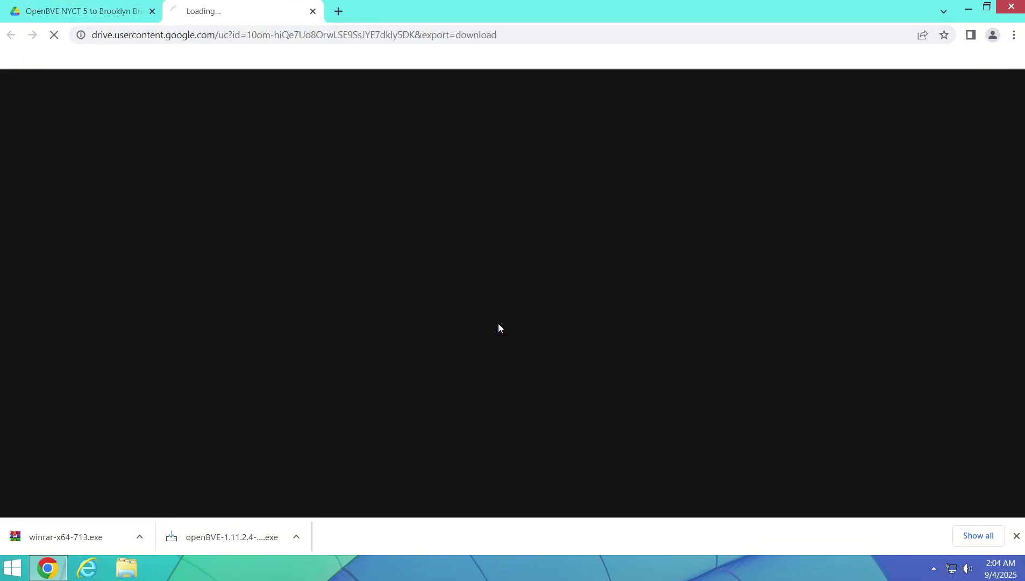
pyautogui.click(425, 181)
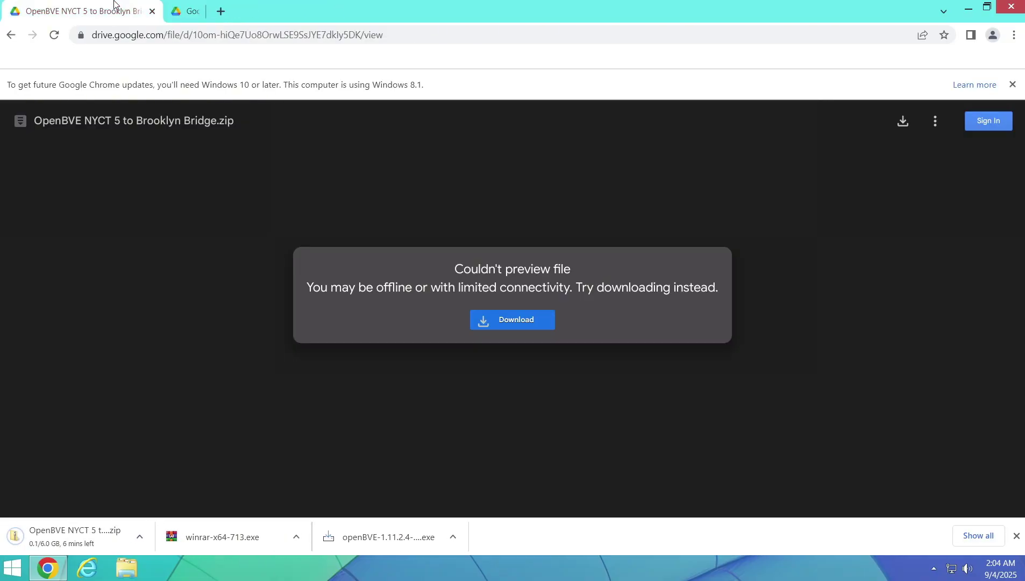
# - Open the R142 [Unionport Yard].zip page on Google Drive and download the archive despite the virus scan warning
pyautogui.click(138, 34)
pyautogui.press('BackSpace')
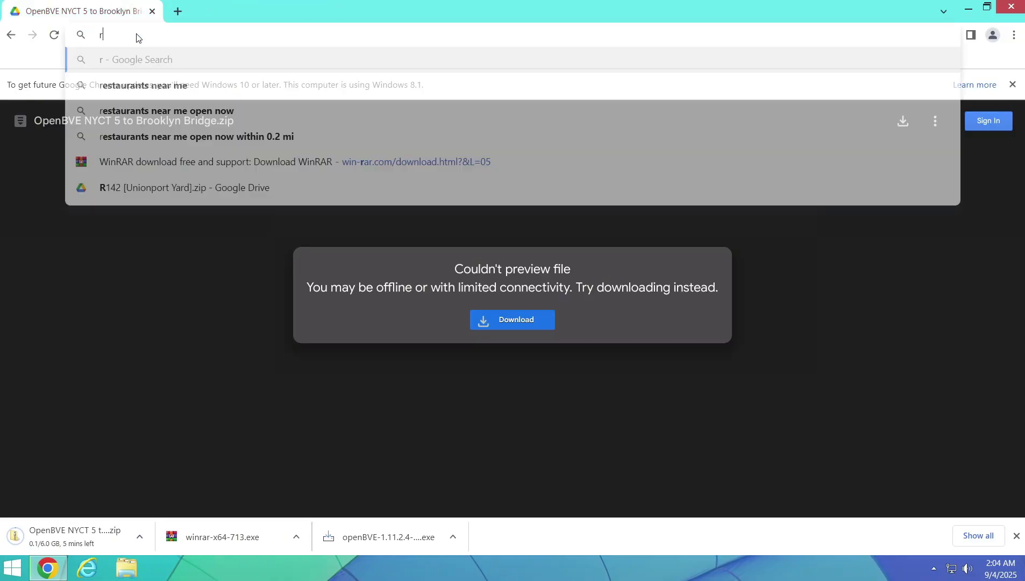
pyautogui.write('r142 [Unionport Yard].zip - Google Drive')
pyautogui.press('Return')
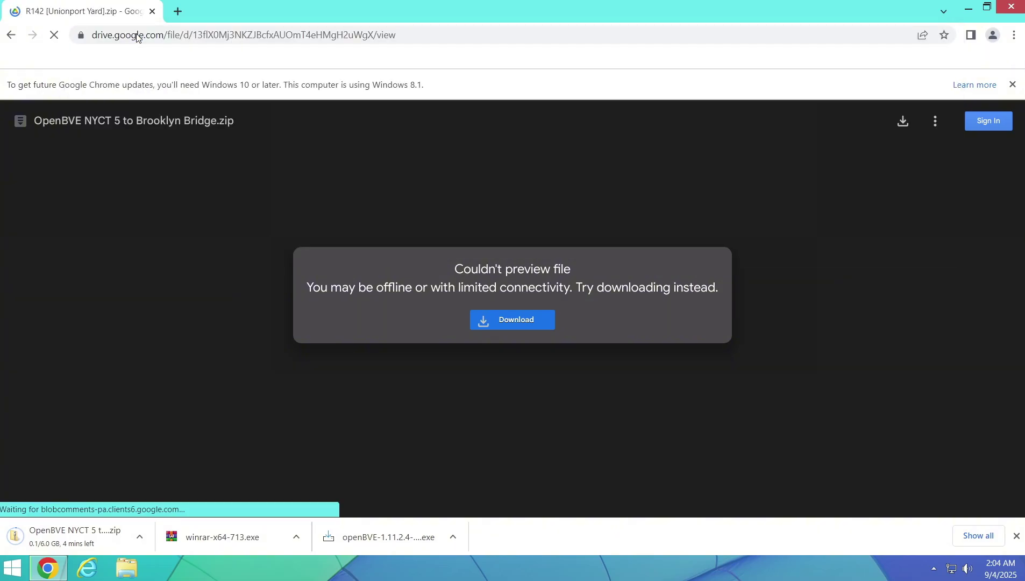
pyautogui.click(528, 324)
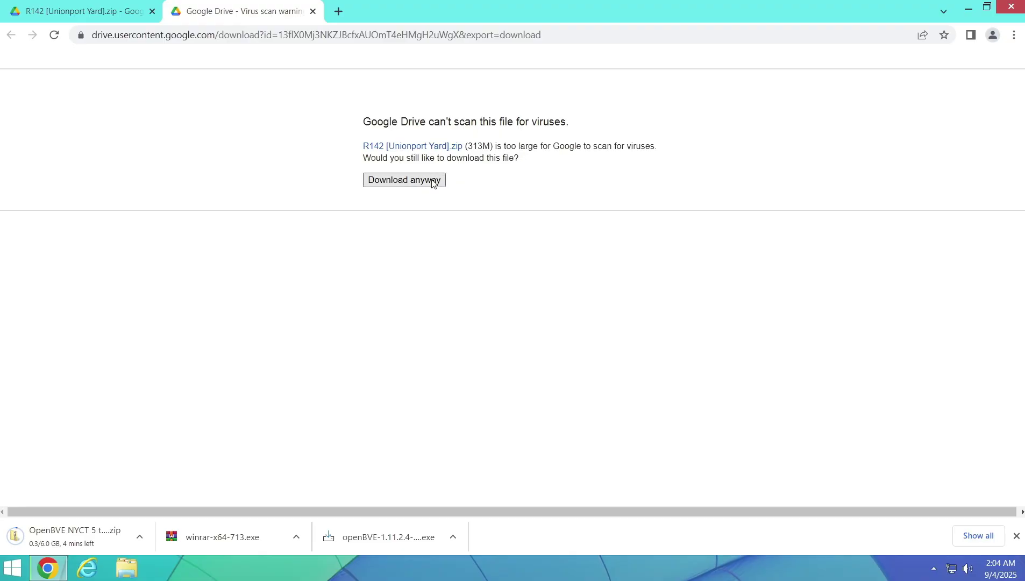
pyautogui.click(435, 181)
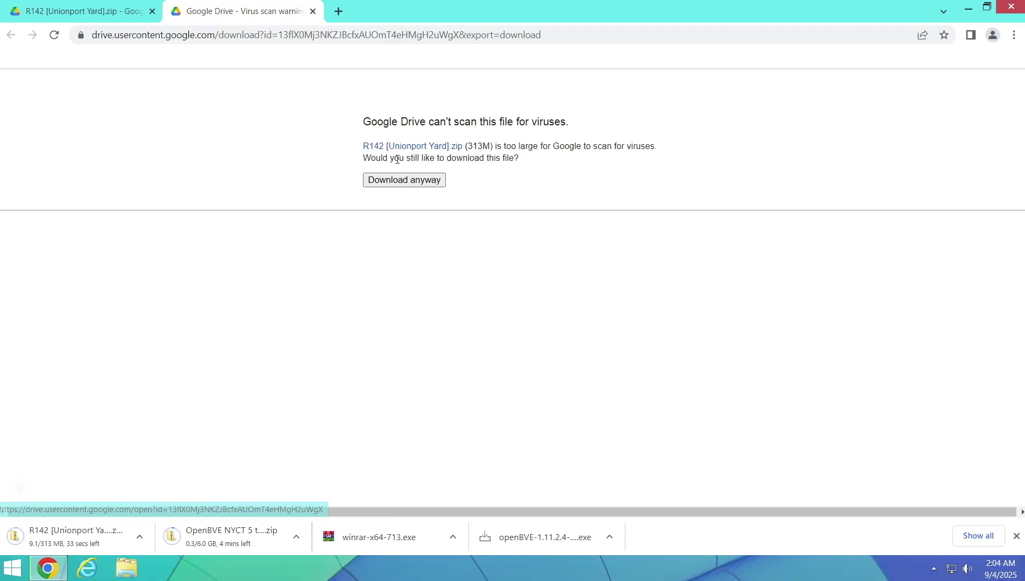
# - Keep only the browser's downloads list open until both archives have downloaded, and close the browser
pyautogui.hotkey('ctrl', 'j')
pyautogui.hotkey('ctrl', '1')
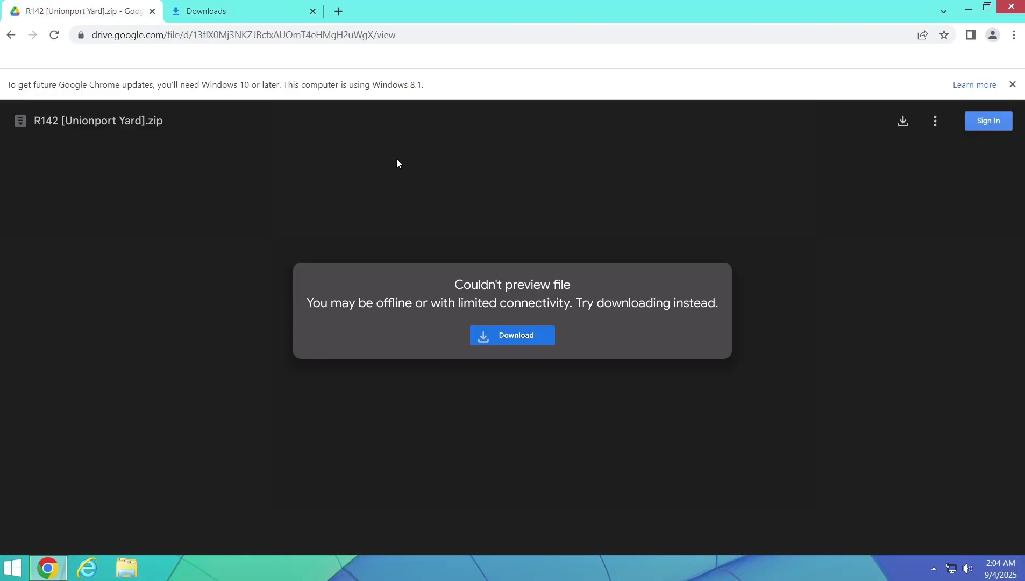
pyautogui.hotkey('ctrl', 'w')
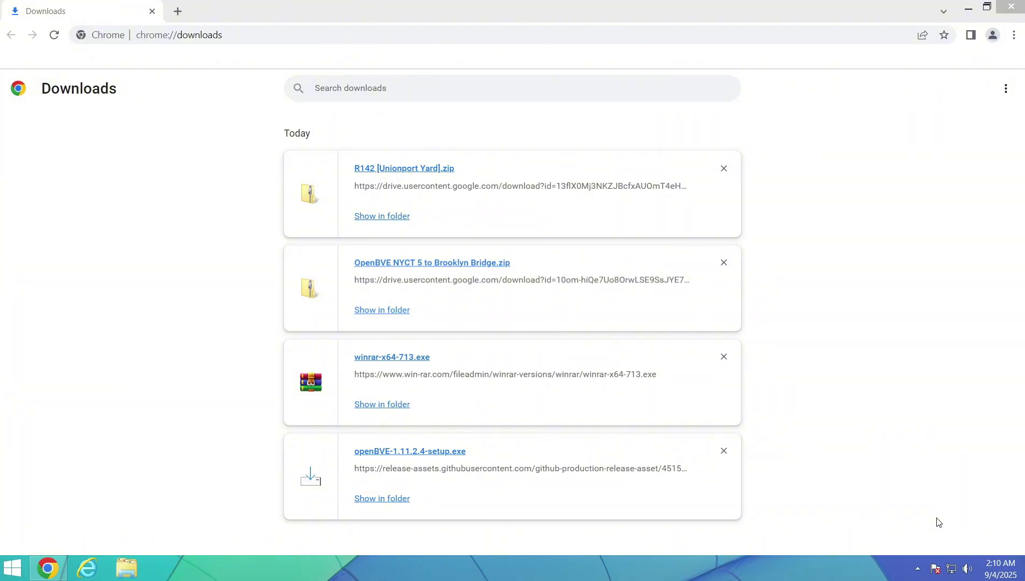
pyautogui.click(1011, 6)
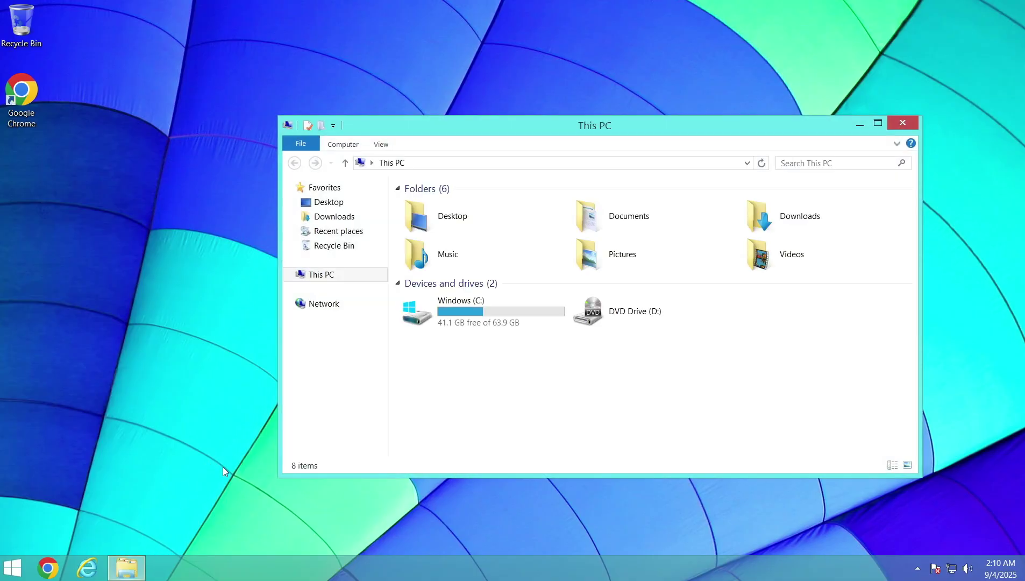
# - Launch openBVE-1.11.2.4-setup from the Downloads folder and allow it to make changes to the computer
pyautogui.click(336, 216)
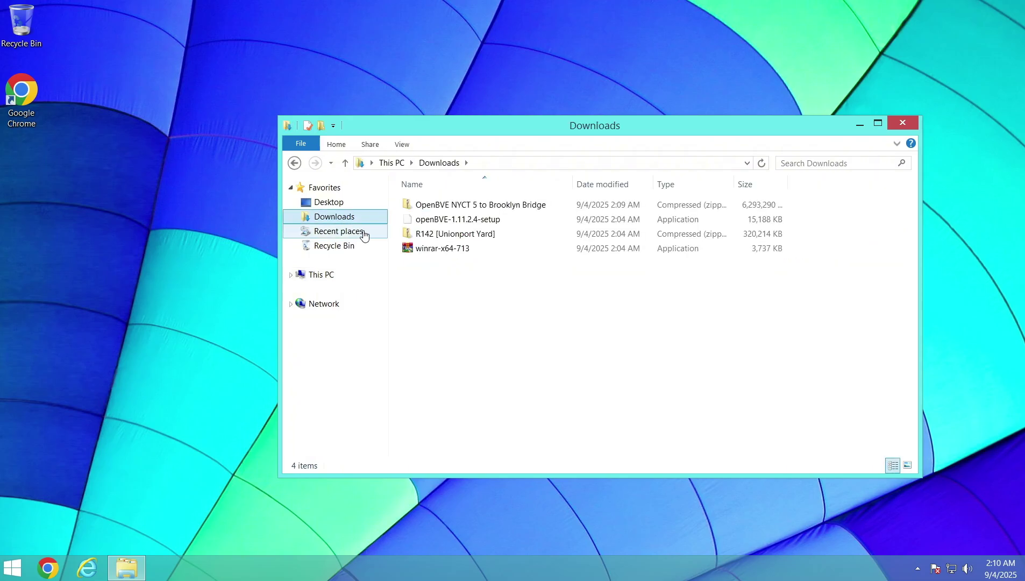
pyautogui.doubleClick(447, 221)
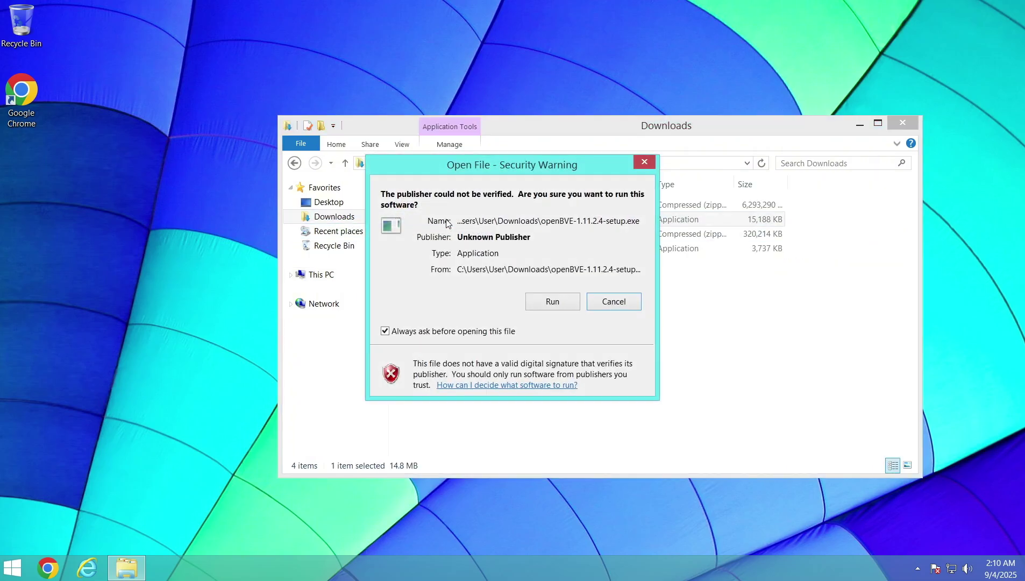
pyautogui.click(539, 304)
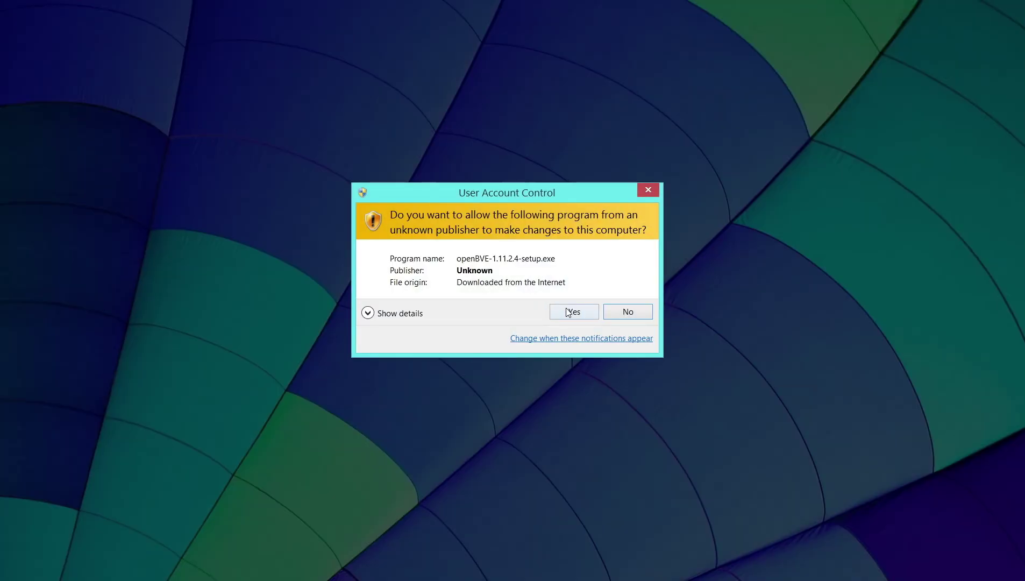
pyautogui.click(568, 313)
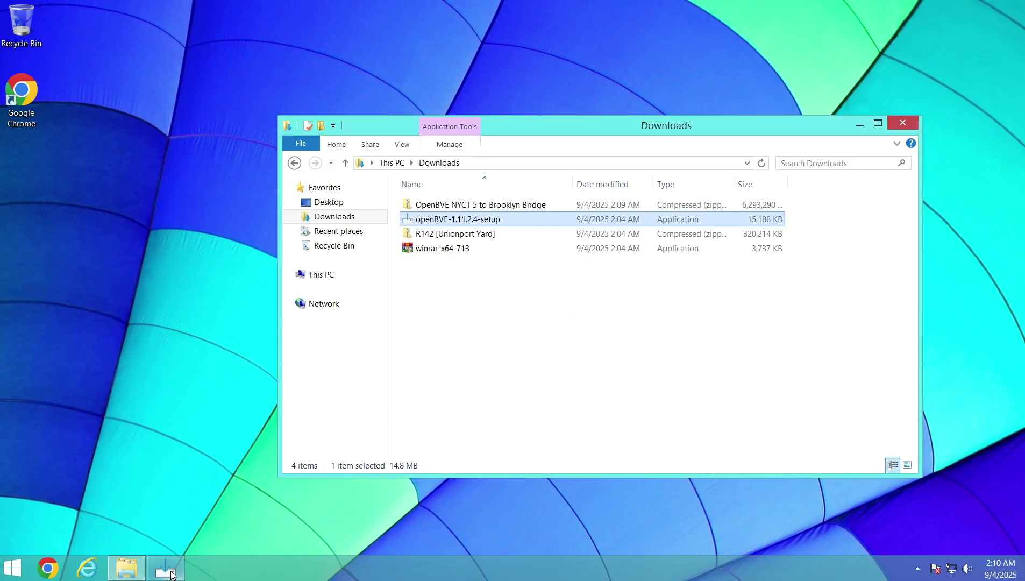
pyautogui.click(520, 317)
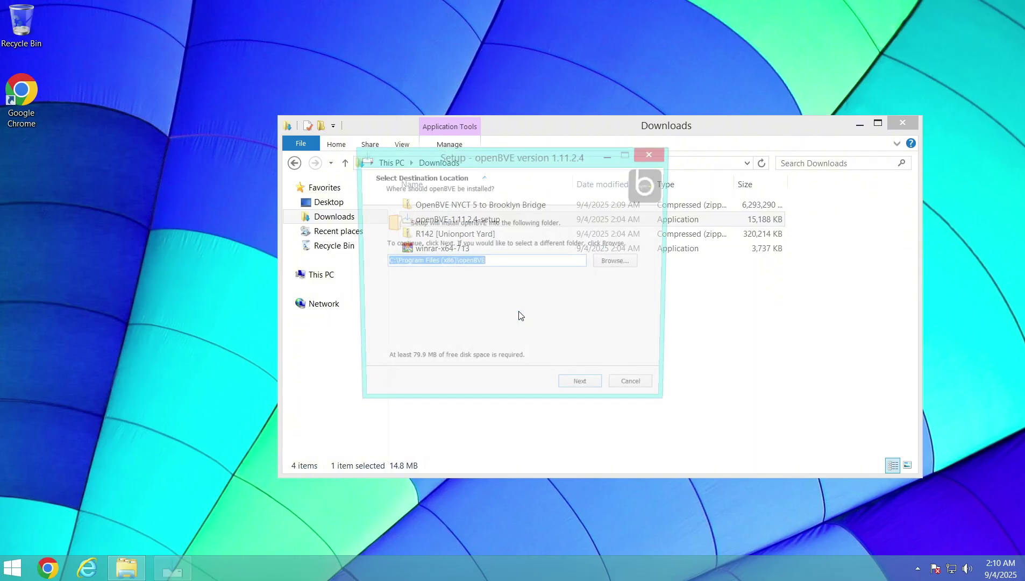
# - Install openBVE into the existing C:\Program Files (x86)\openBVE folder with the Default Addons location, and finish by opening the Addons folder
pyautogui.click(579, 395)
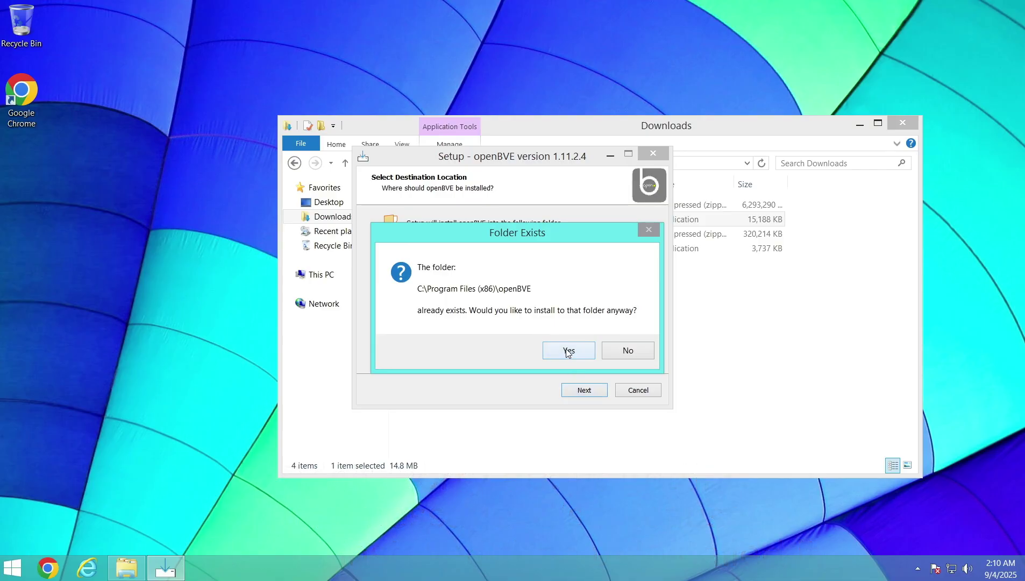
pyautogui.click(568, 351)
pyautogui.click(586, 390)
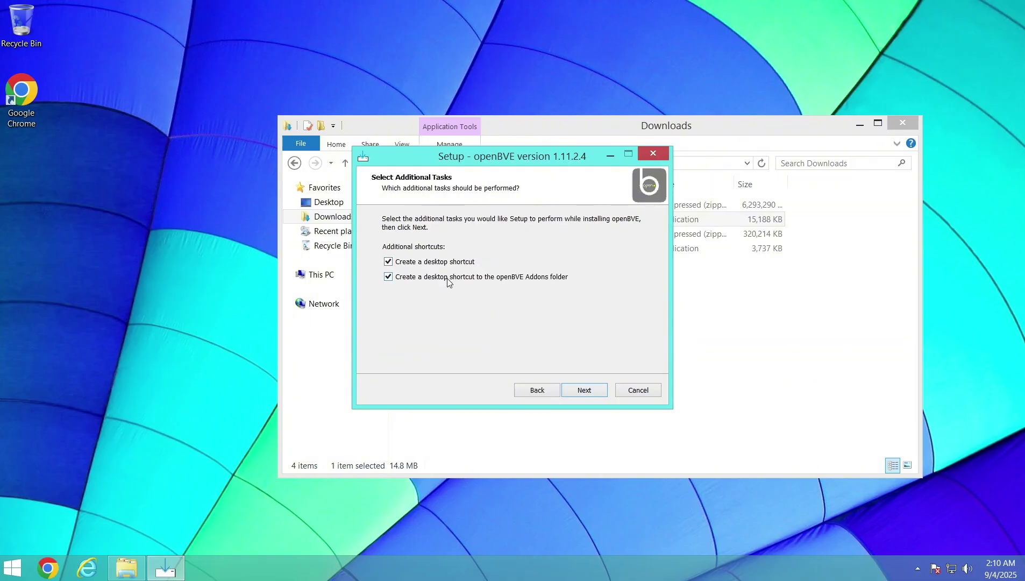
pyautogui.click(586, 390)
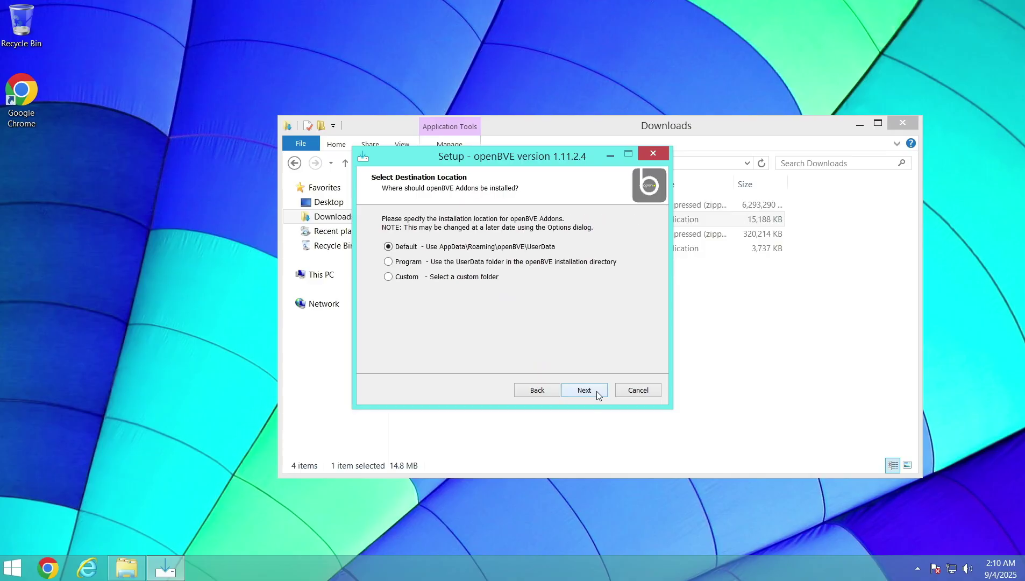
pyautogui.click(597, 393)
pyautogui.click(593, 389)
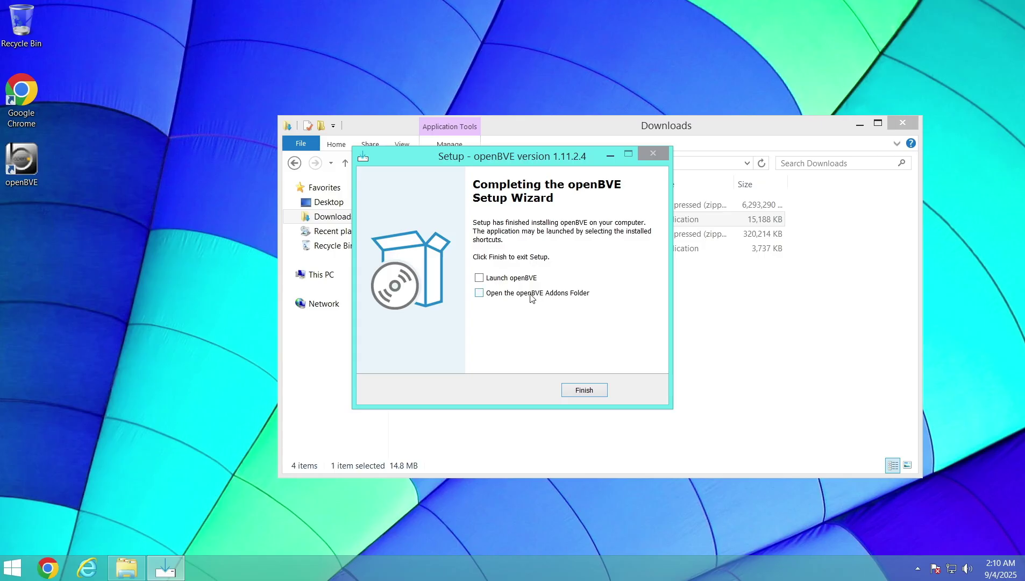
pyautogui.click(585, 391)
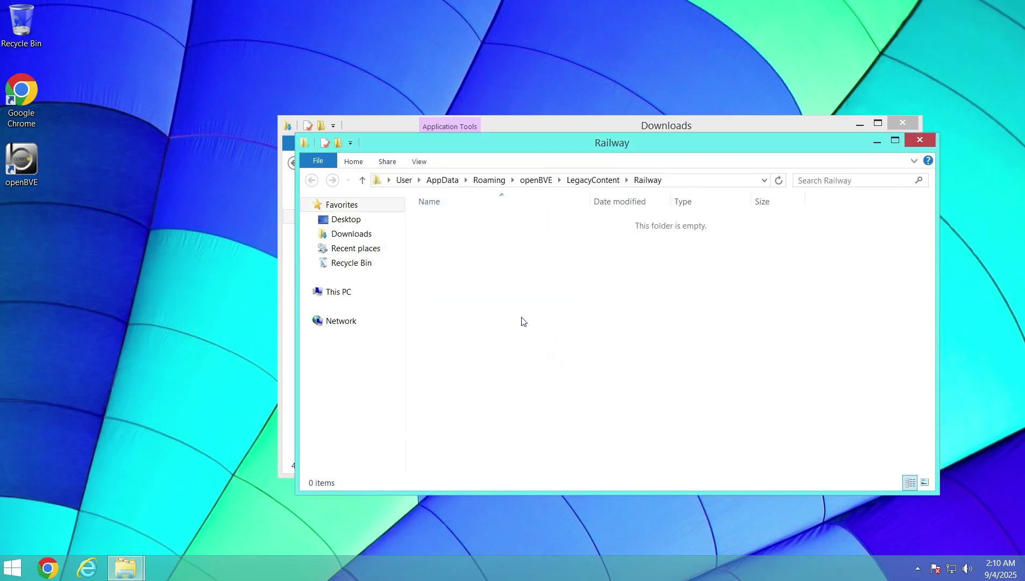
# - Create a folder named "Other" in the LegacyContent folder
pyautogui.click(362, 181)
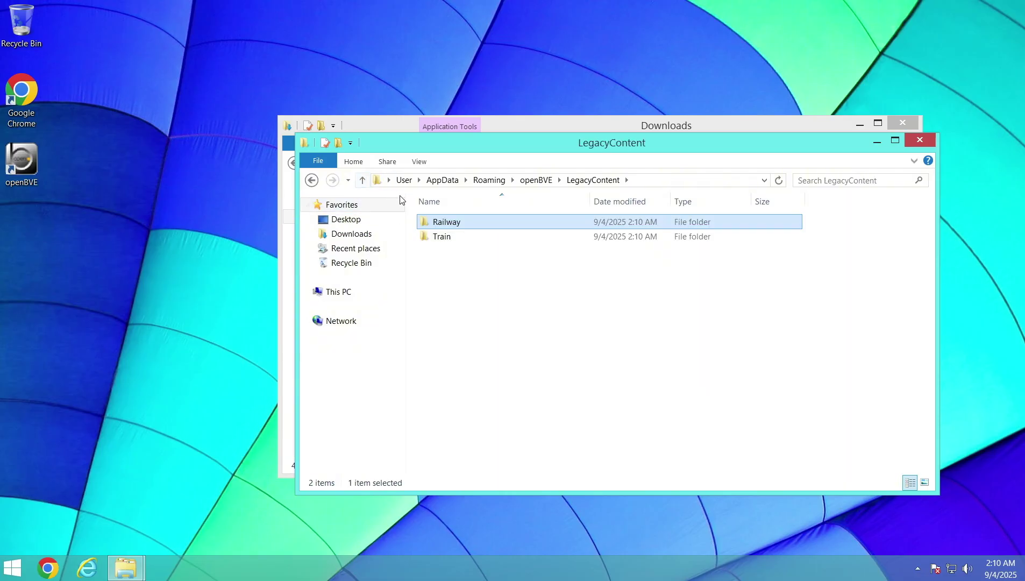
pyautogui.click(472, 263)
pyautogui.rightClick(471, 263)
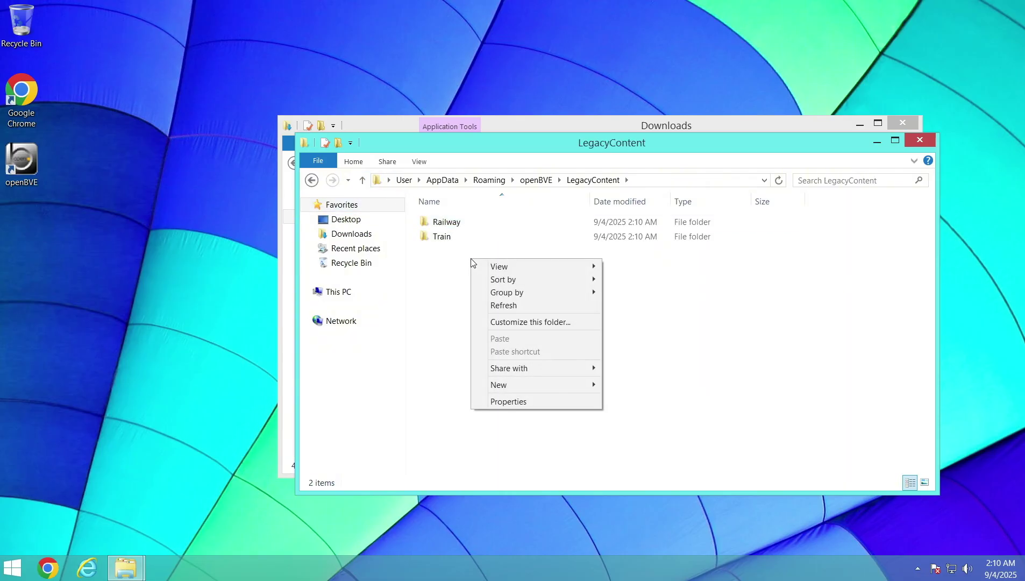
pyautogui.moveTo(556, 389)
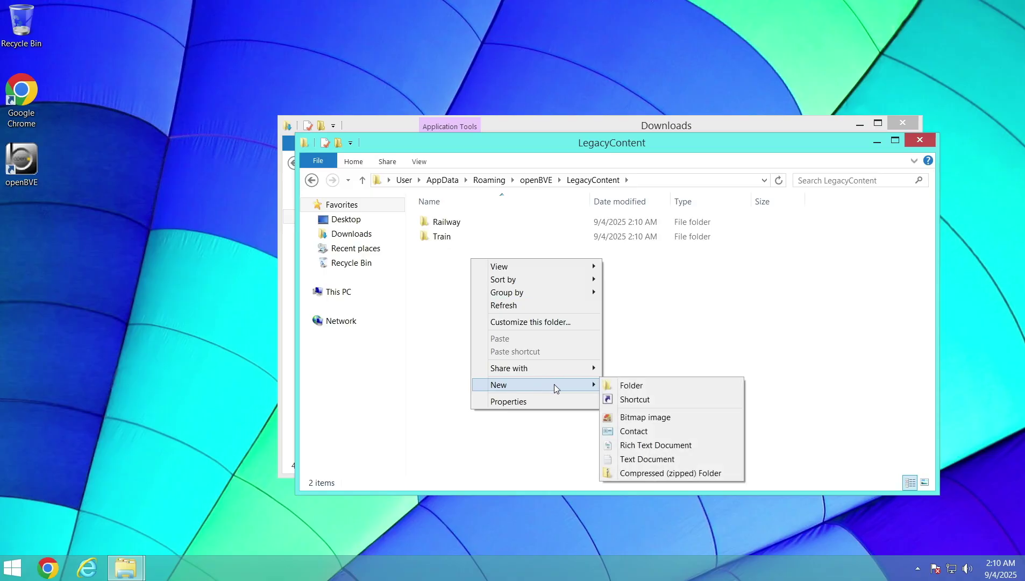
pyautogui.click(650, 389)
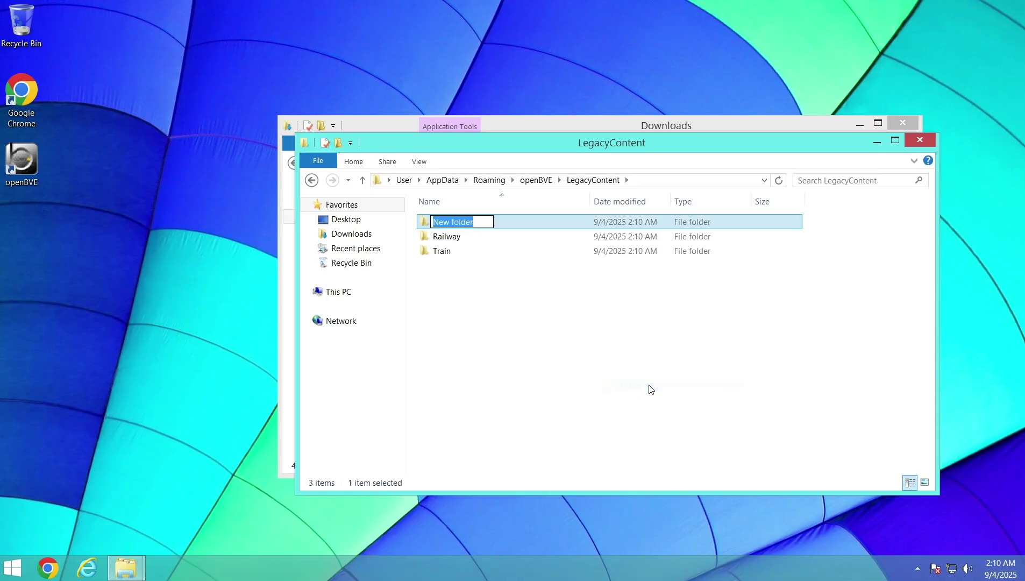
pyautogui.write('Other')
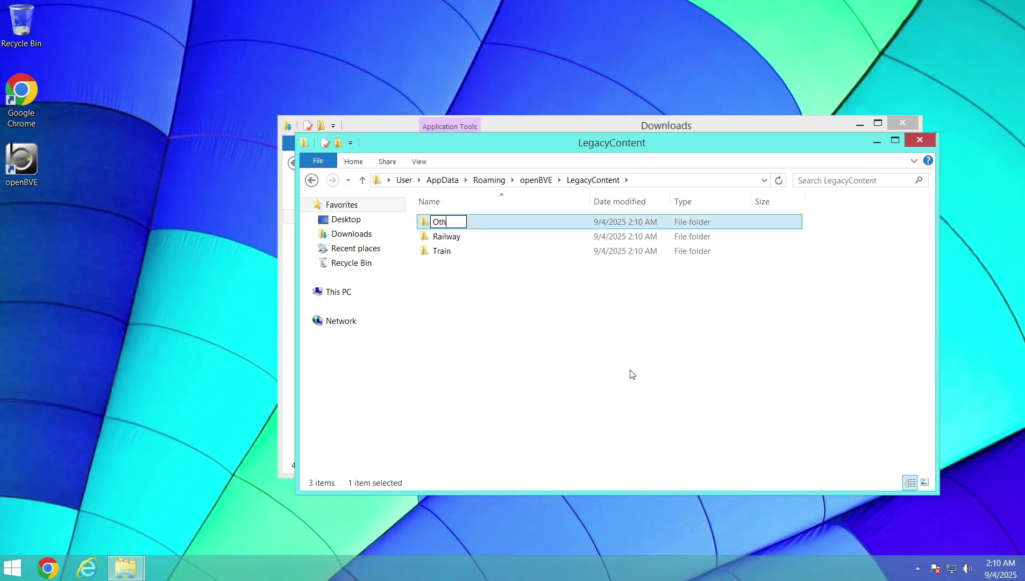
pyautogui.press('Return')
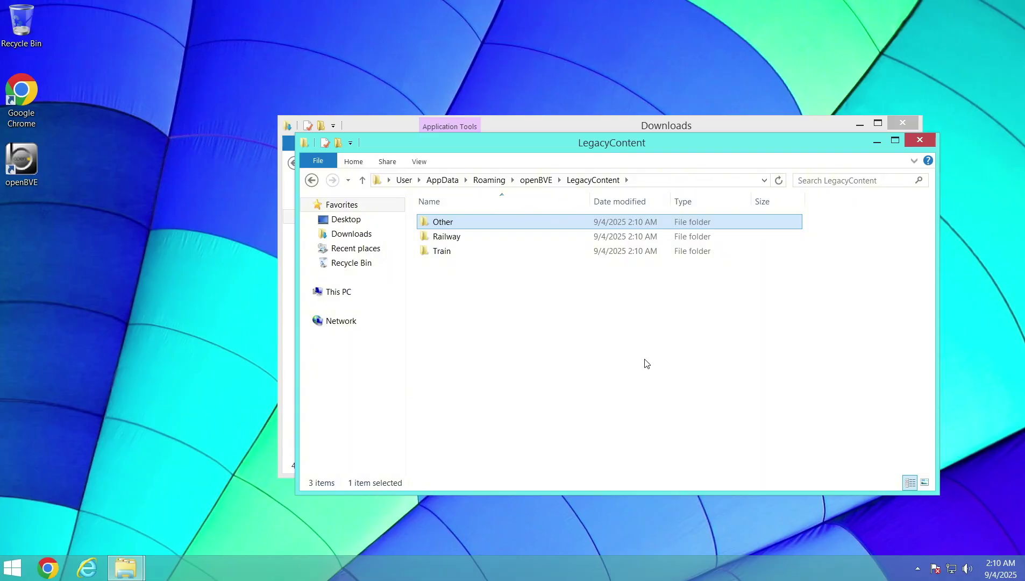
# - Create a folder named "object" inside the Railway folder
pyautogui.doubleClick(474, 237)
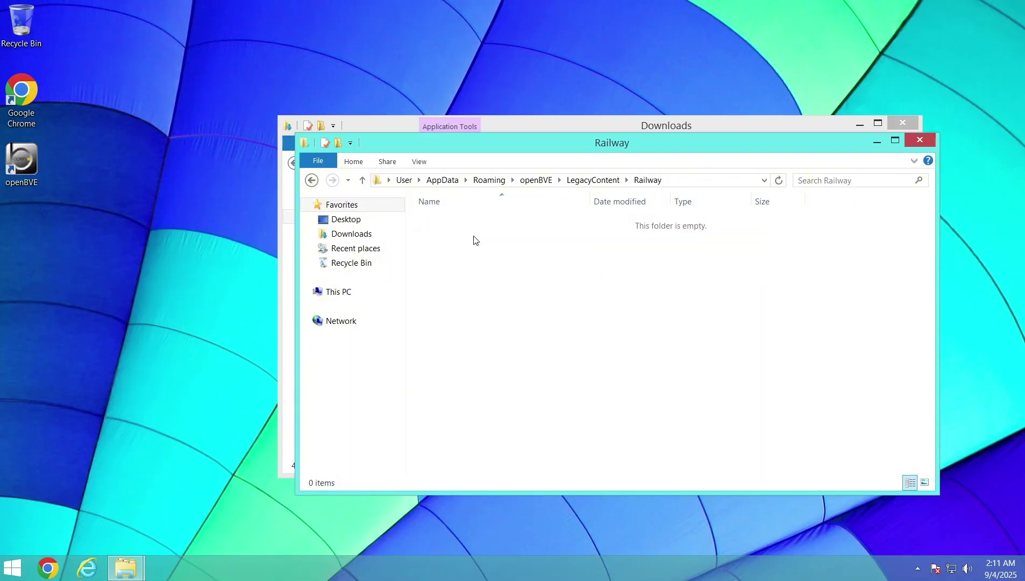
pyautogui.rightClick(507, 271)
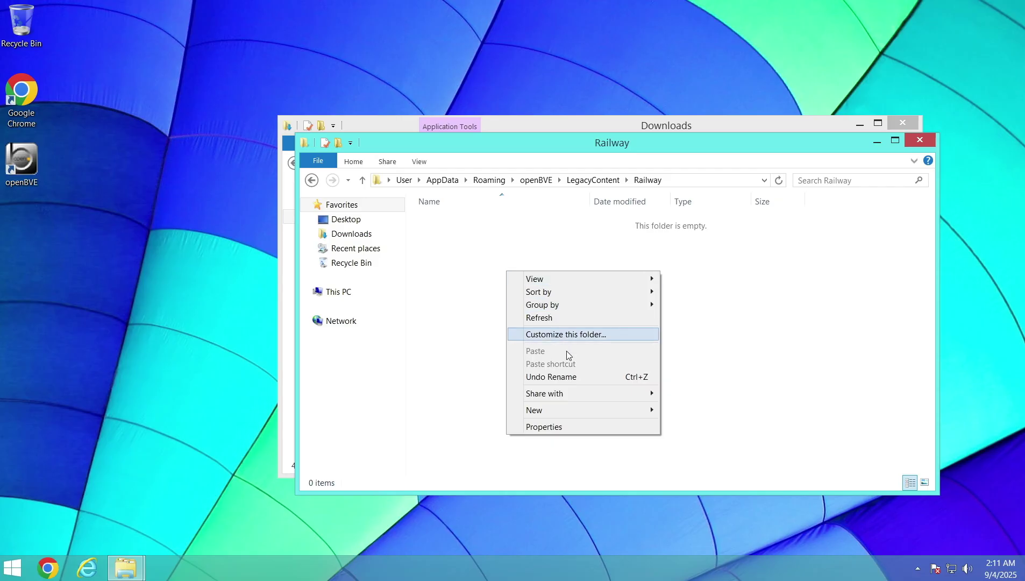
pyautogui.moveTo(600, 412)
pyautogui.click(686, 411)
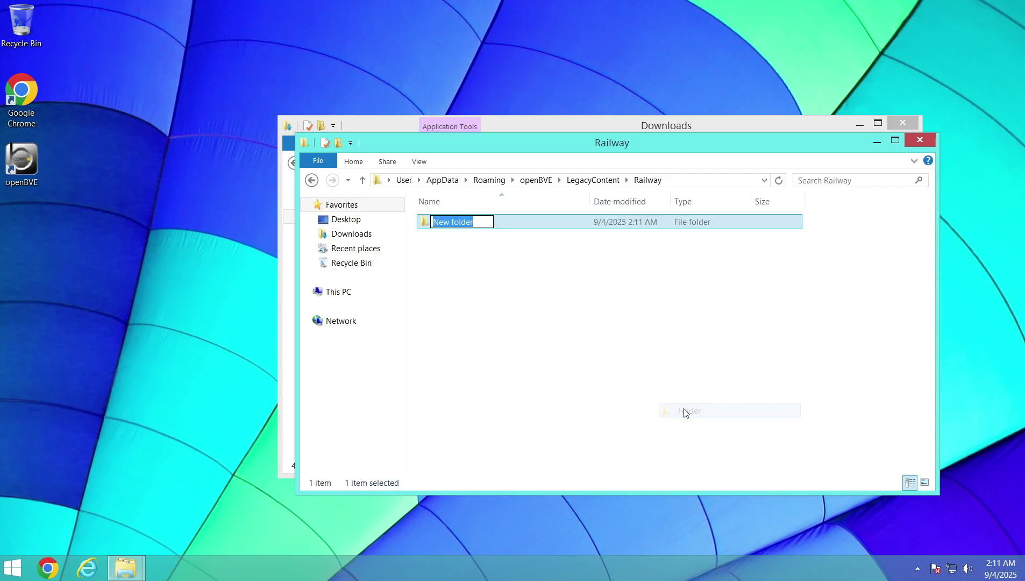
pyautogui.write('object')
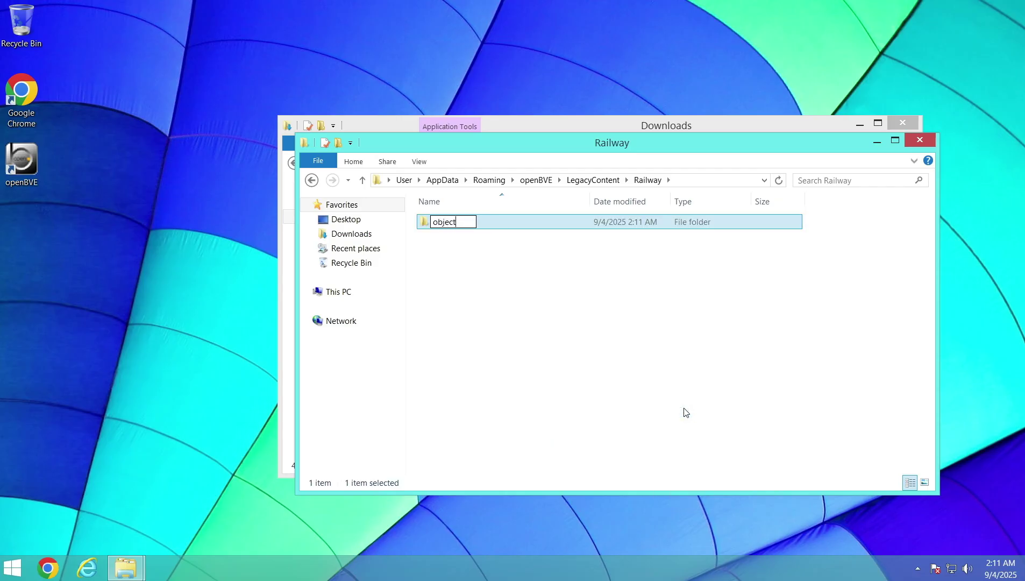
pyautogui.press('Return')
# - Create a folder named "route" inside the Railway folder
pyautogui.rightClick(686, 413)
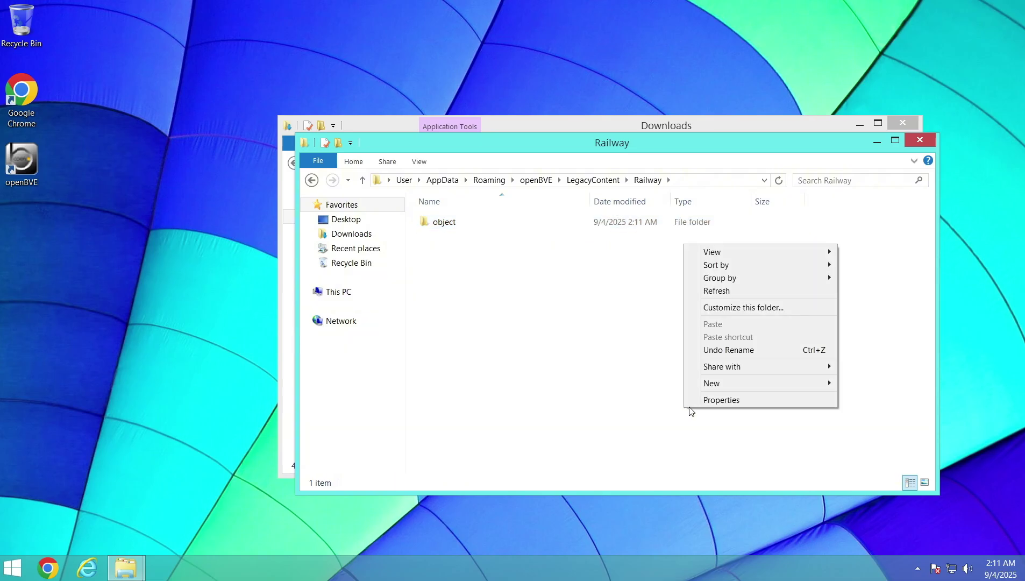
pyautogui.moveTo(711, 387)
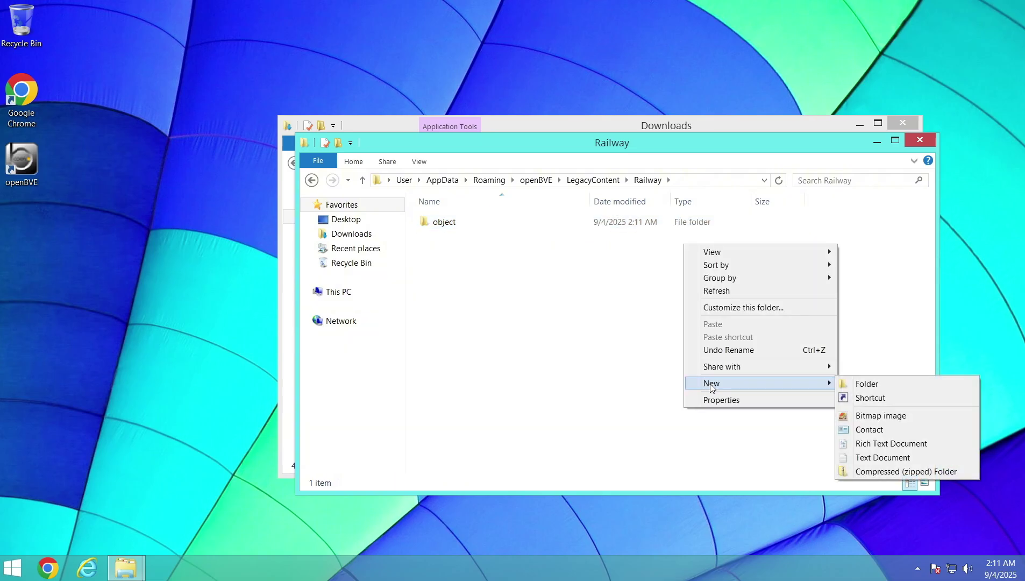
pyautogui.click(859, 383)
pyautogui.write('ro')
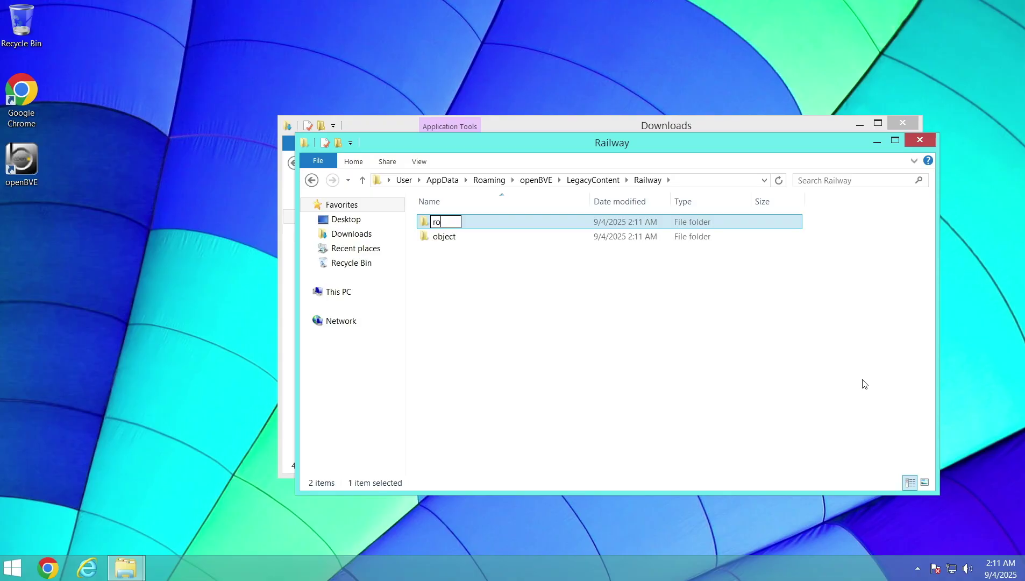
pyautogui.write('ute')
pyautogui.press('Return')
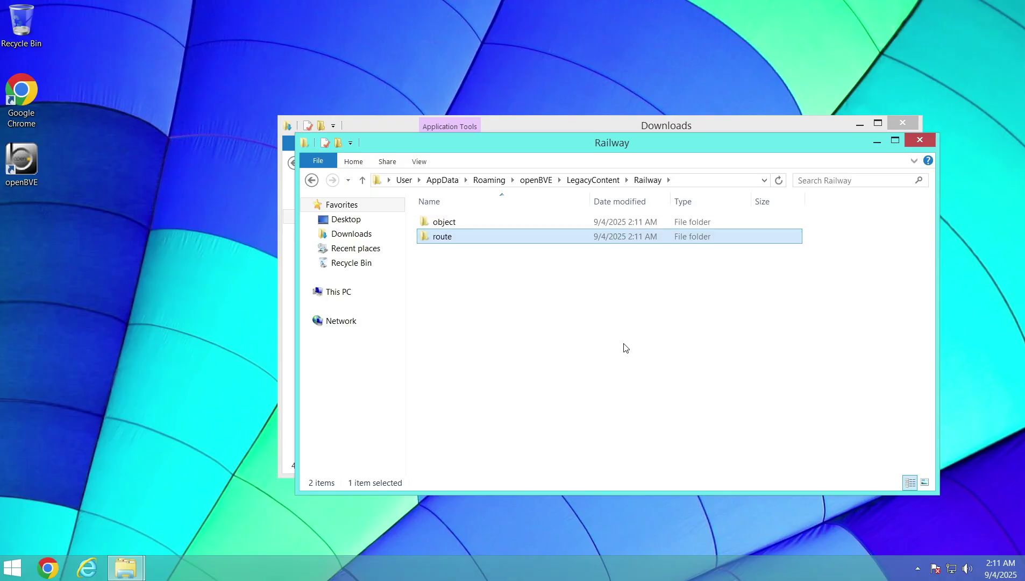
# - Create a folder named "sound" inside the Railway folder
pyautogui.rightClick(554, 325)
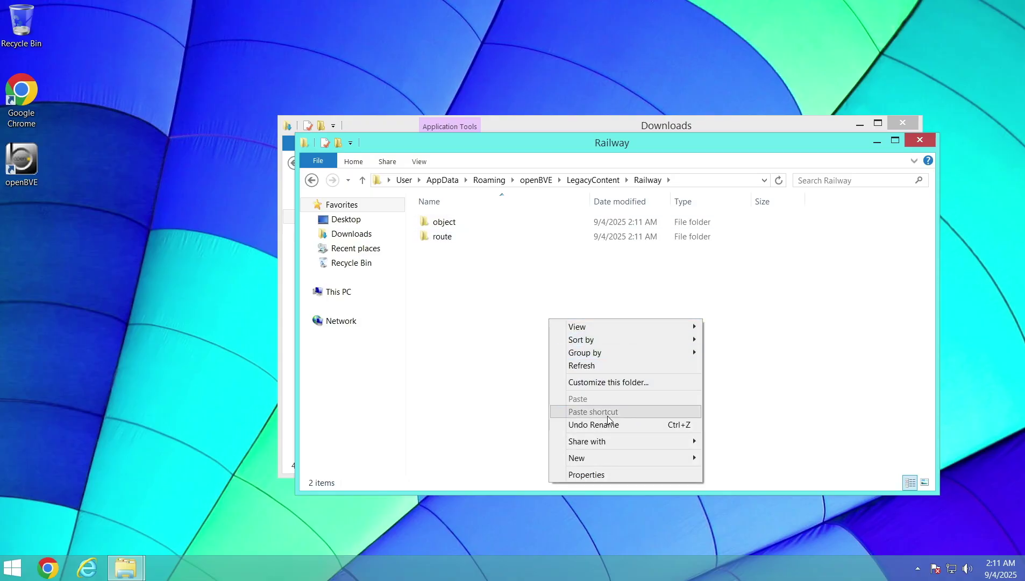
pyautogui.moveTo(665, 459)
pyautogui.click(730, 458)
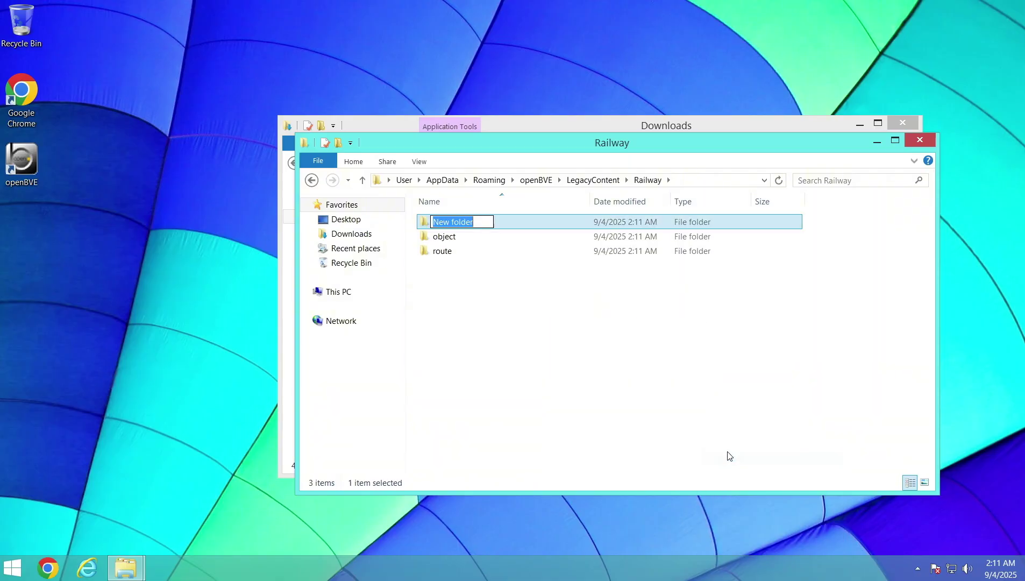
pyautogui.write('sound')
pyautogui.press('Return')
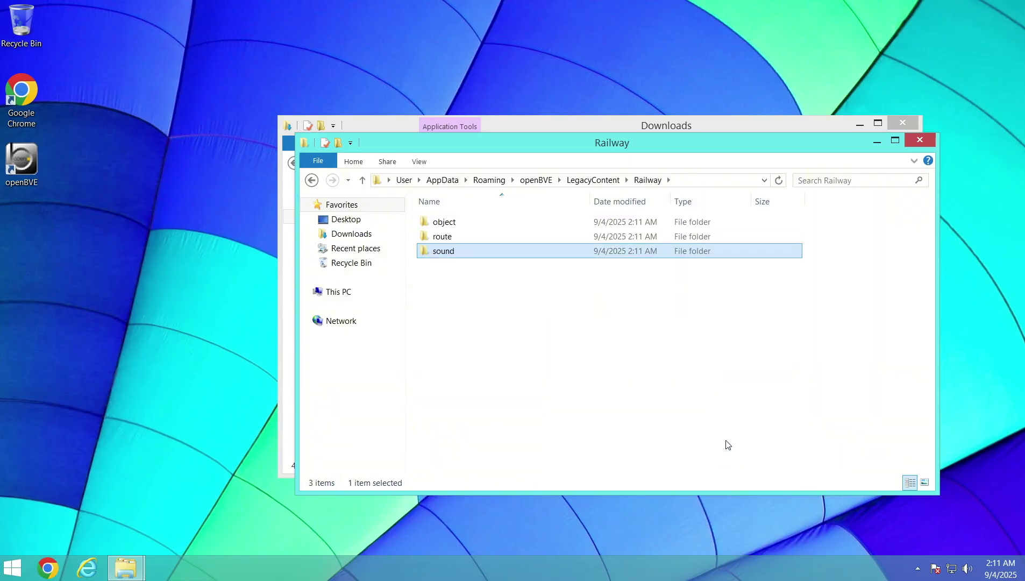
pyautogui.click(701, 407)
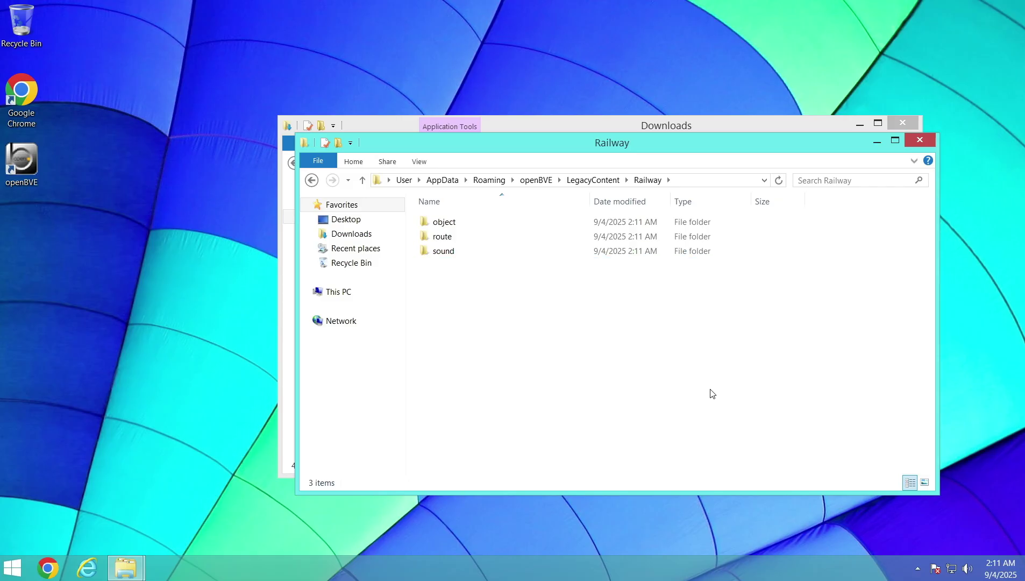
# - Install WinRAR from winrar-x64-713 in the Downloads folder, allowing changes to the computer and associating it with all listed archive types
pyautogui.click(877, 141)
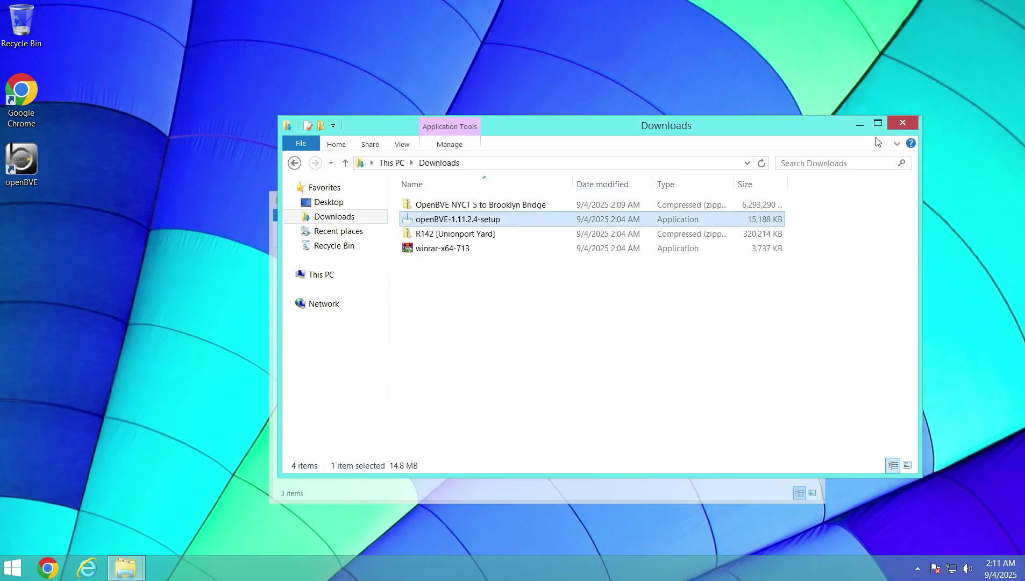
pyautogui.doubleClick(492, 252)
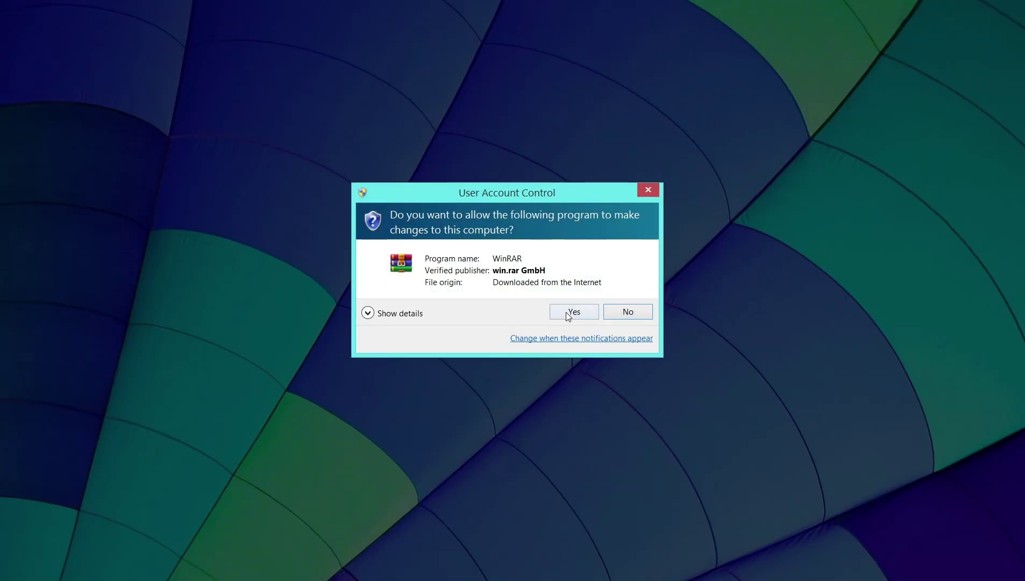
pyautogui.click(567, 313)
pyautogui.click(473, 415)
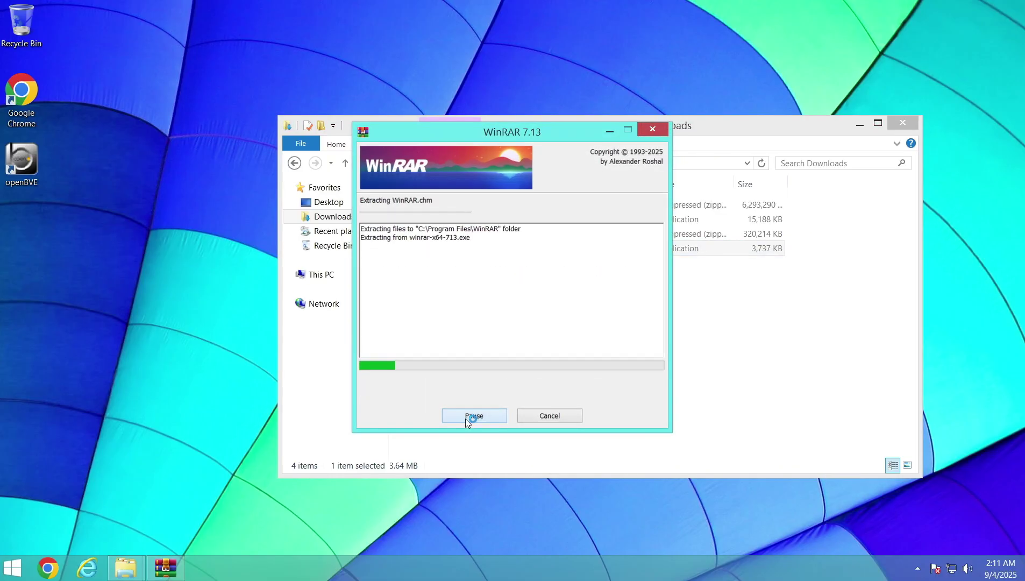
pyautogui.click(458, 298)
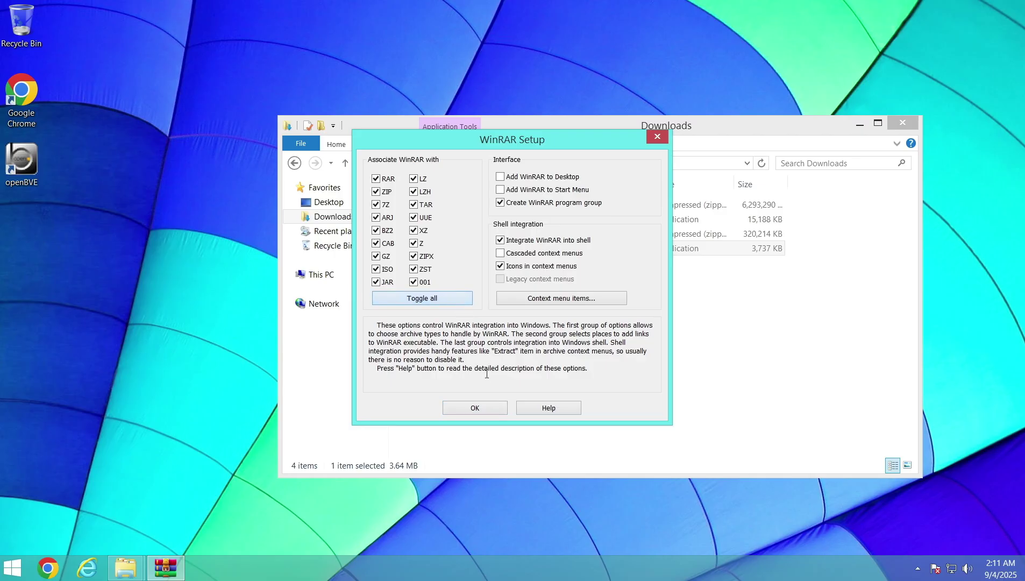
pyautogui.click(485, 406)
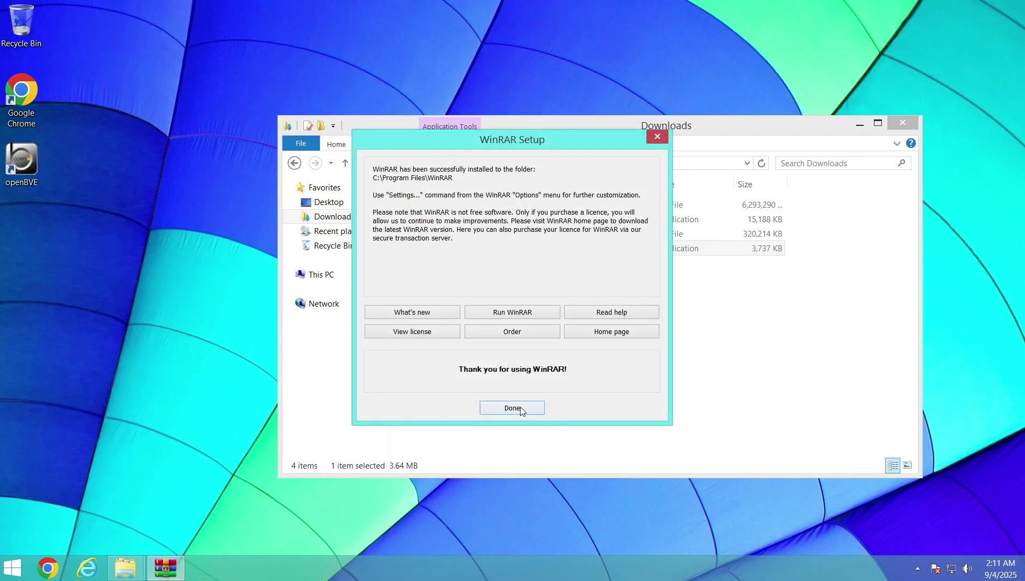
pyautogui.click(519, 406)
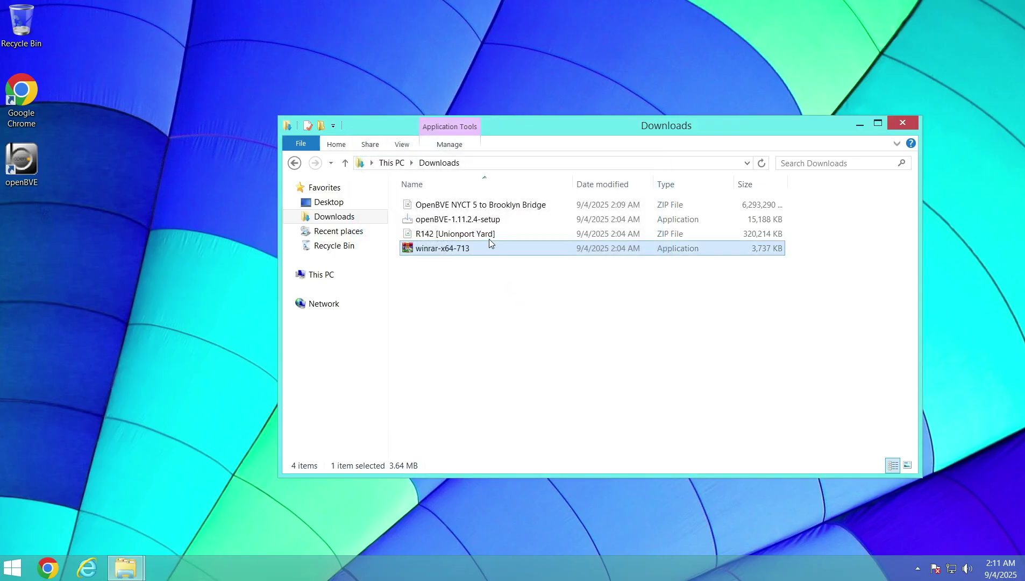
# - Delete the openBVE-1.11.2.4-setup and winrar-x64-713 installers from the Downloads folder
pyautogui.click(485, 224)
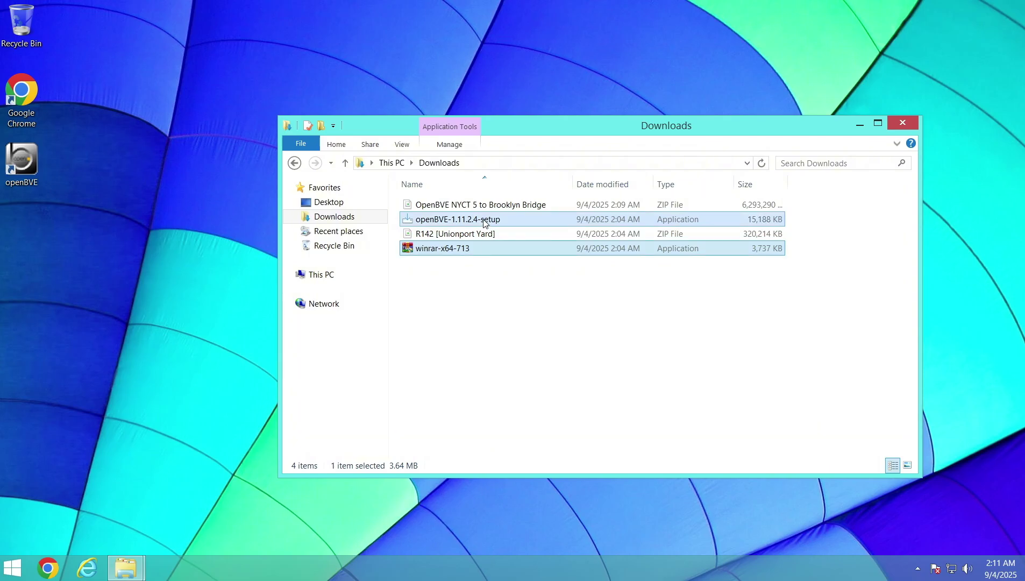
pyautogui.rightClick(485, 223)
pyautogui.click(518, 462)
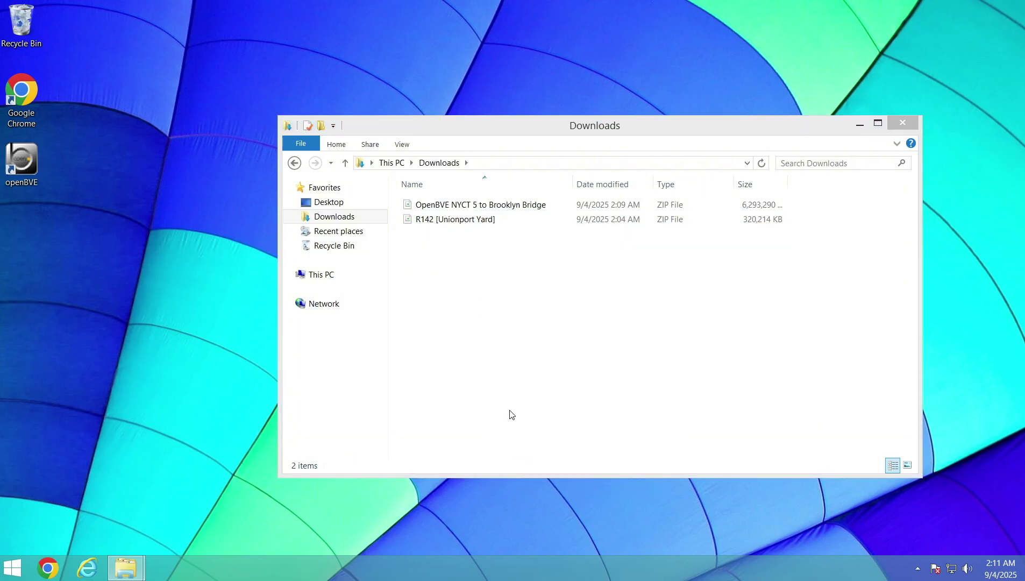
# - Extract the R142 [Unionport Yard] archive with WinRAR to a folder of the same name in Downloads
pyautogui.rightClick(463, 220)
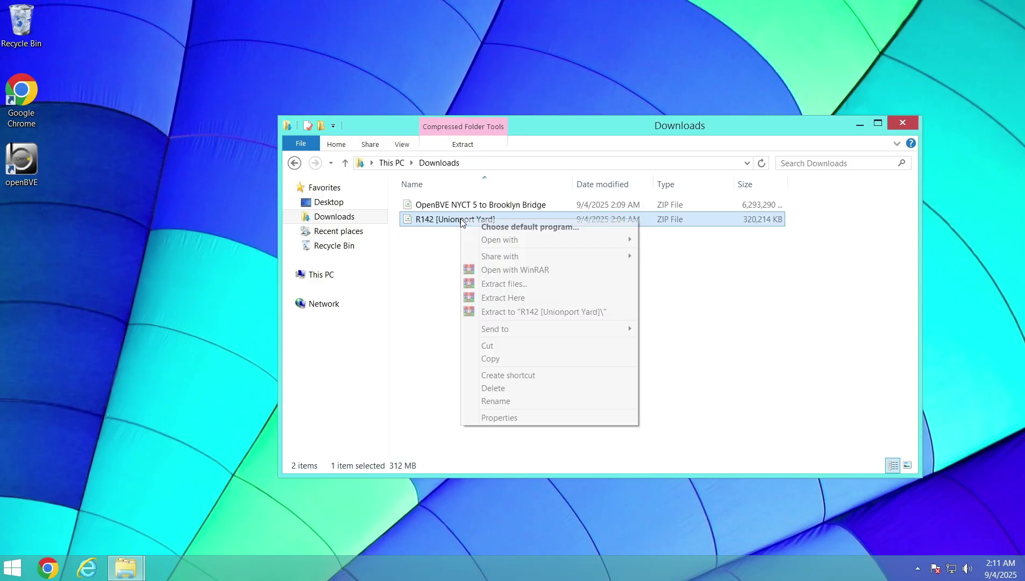
pyautogui.click(513, 284)
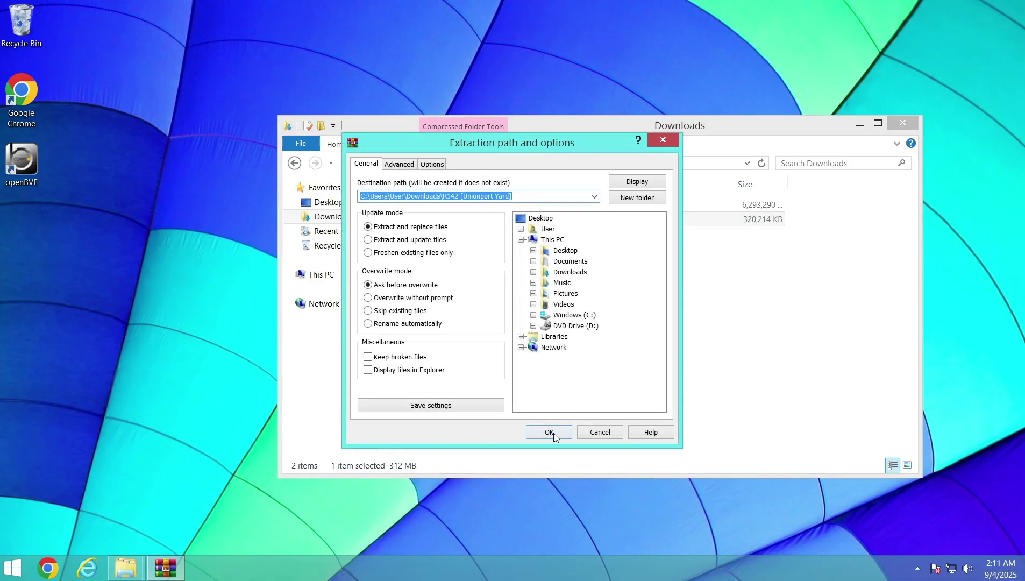
pyautogui.click(553, 432)
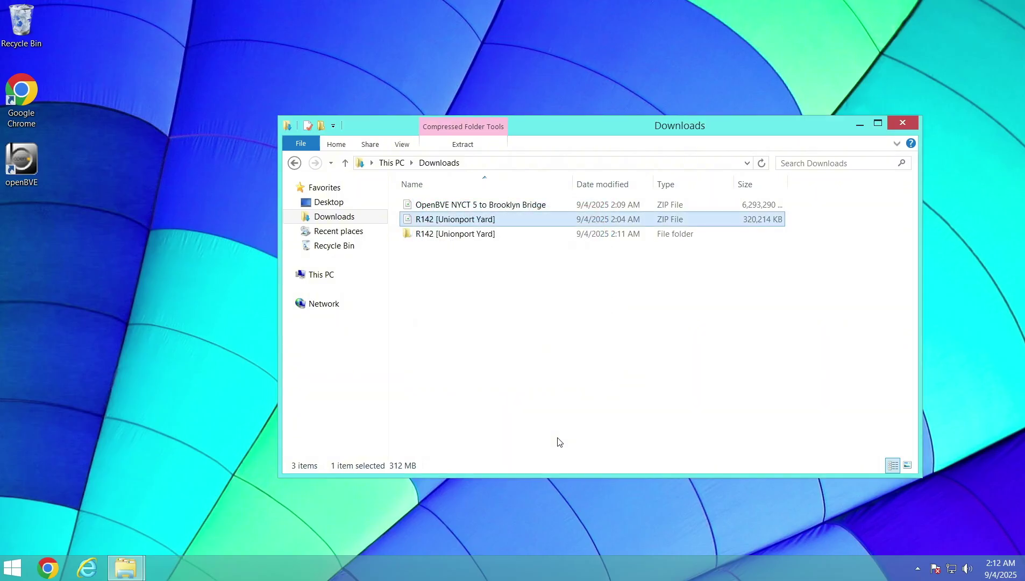
# - Extract the OpenBVE NYCT 5 to Brooklyn Bridge archive with WinRAR to a folder of the same name in Downloads
pyautogui.click(507, 204)
pyautogui.rightClick(506, 204)
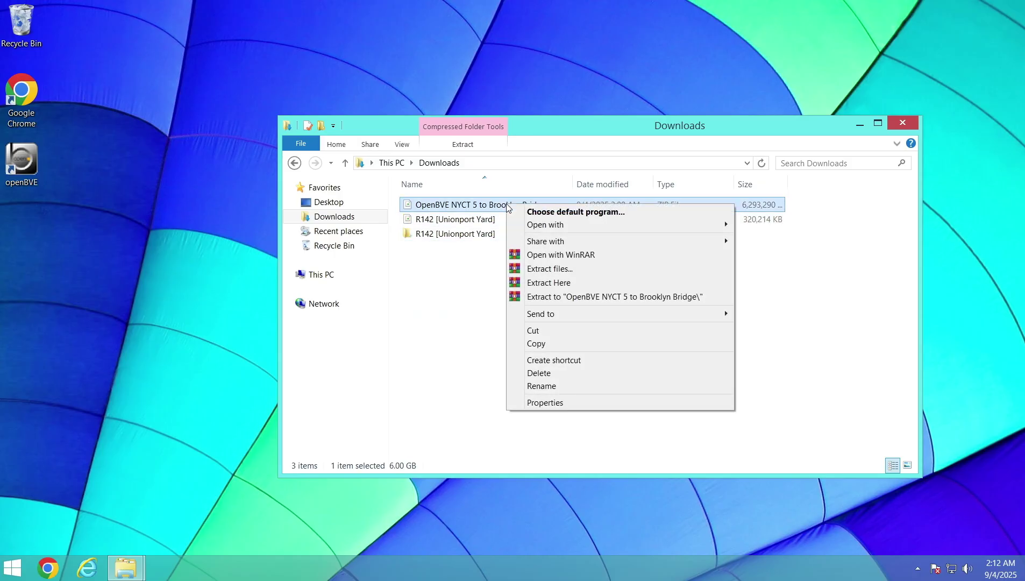
pyautogui.click(556, 270)
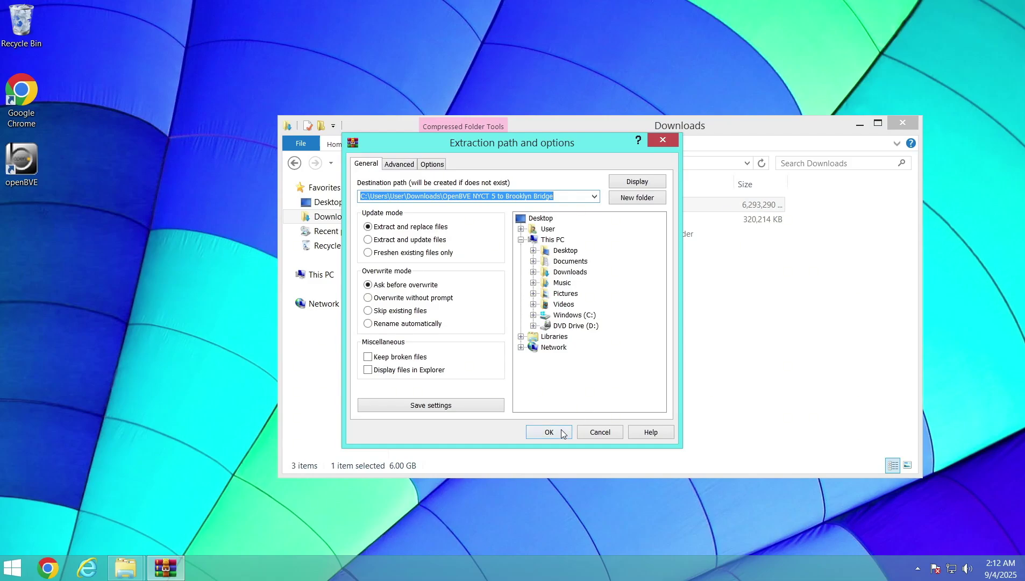
pyautogui.click(562, 434)
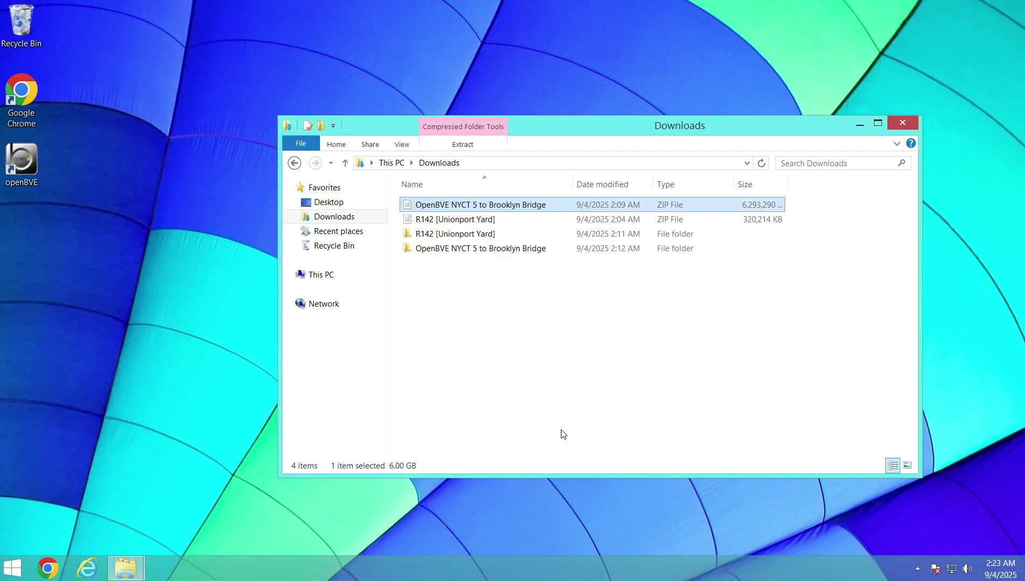
# - Permanently delete the OpenBVE NYCT 5 to Brooklyn Bridge and R142 [Unionport Yard] ZIP files from Downloads, keeping the extracted folders
pyautogui.keyDown('ctrl'); pyautogui.click(472, 221); pyautogui.keyUp('ctrl')
pyautogui.rightClick(473, 226)
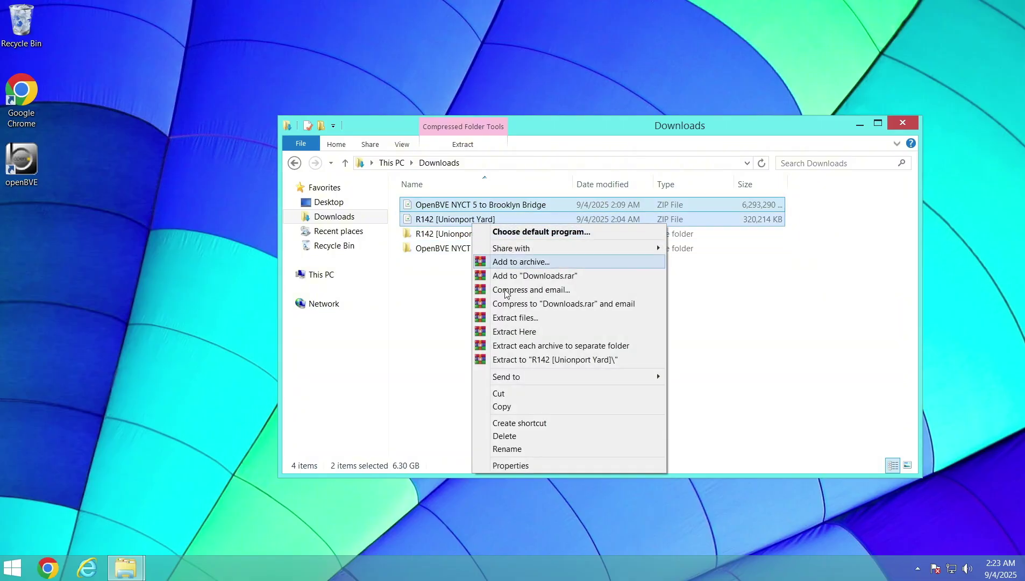
pyautogui.click(525, 436)
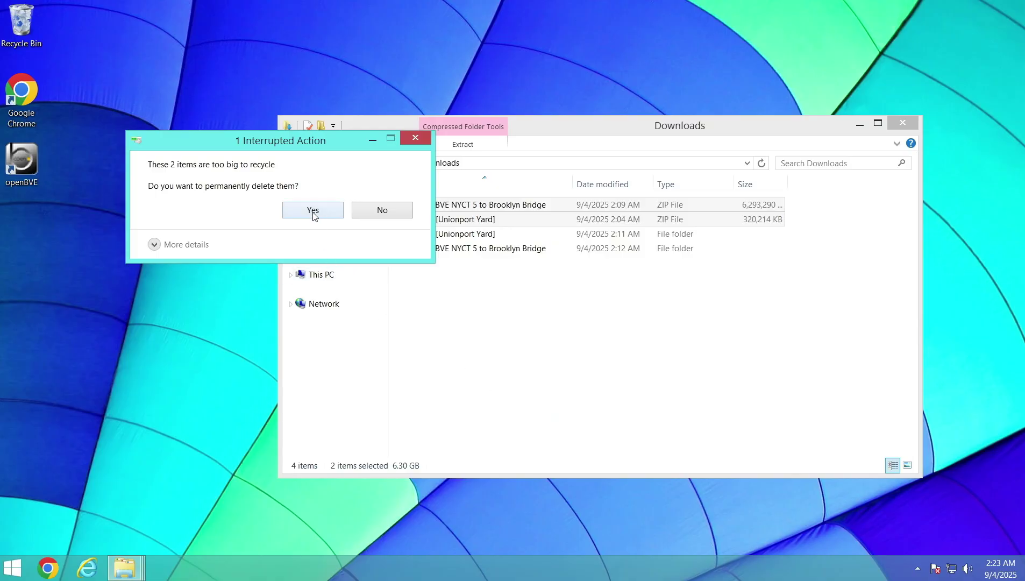
pyautogui.click(313, 210)
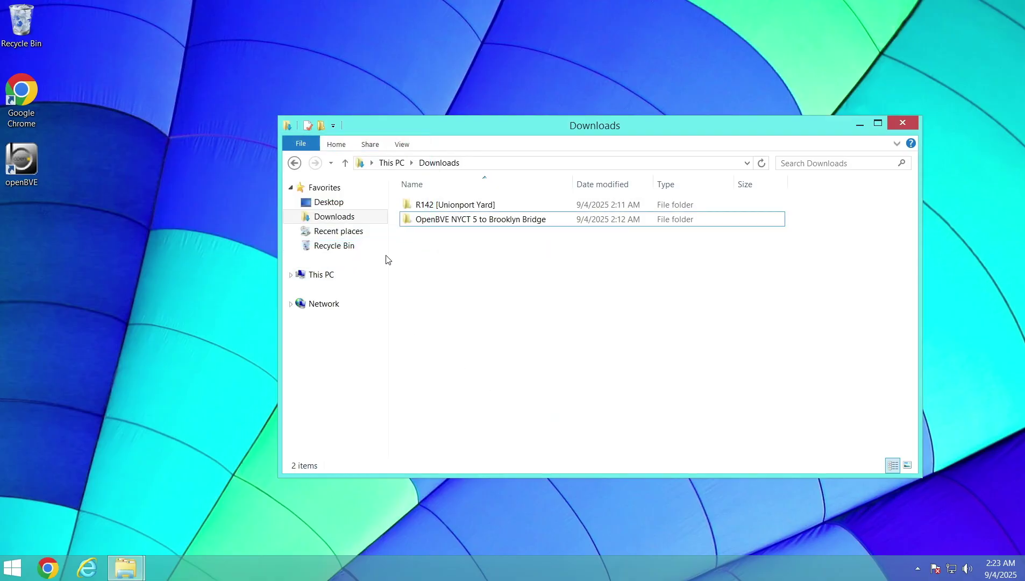
# - Arrange the Downloads and Railway windows so both are accessible, and open LegacyContent's Train folder in the Railway window
pyautogui.moveTo(466, 126); pyautogui.dragTo(245, 31)
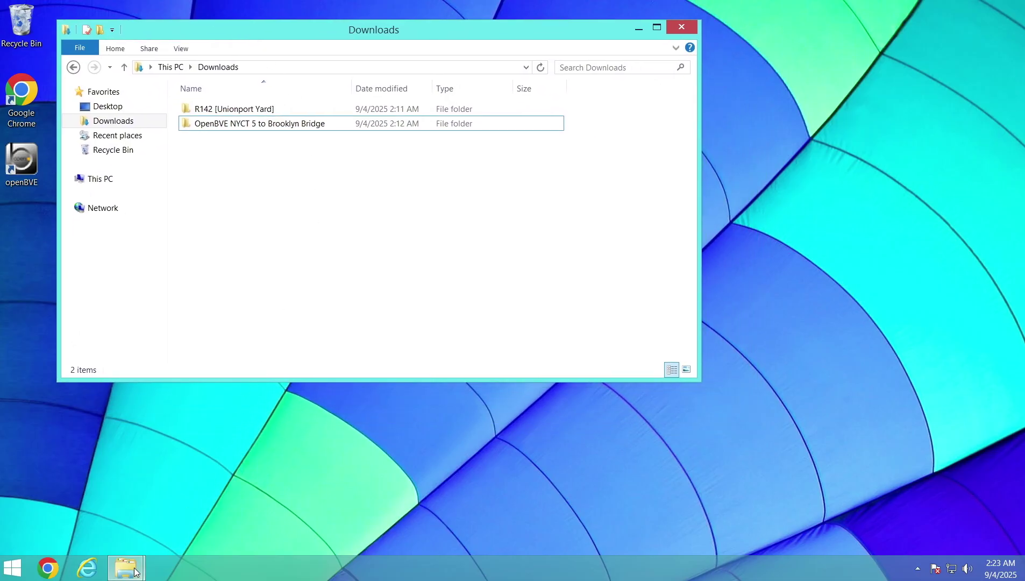
pyautogui.moveTo(125, 568)
pyautogui.click(223, 513)
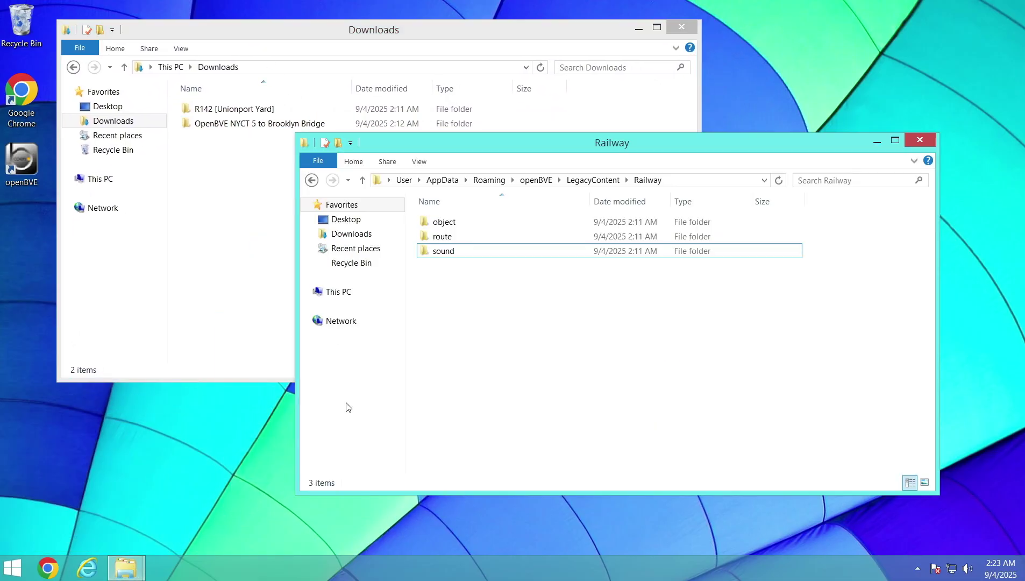
pyautogui.moveTo(434, 151); pyautogui.dragTo(544, 210)
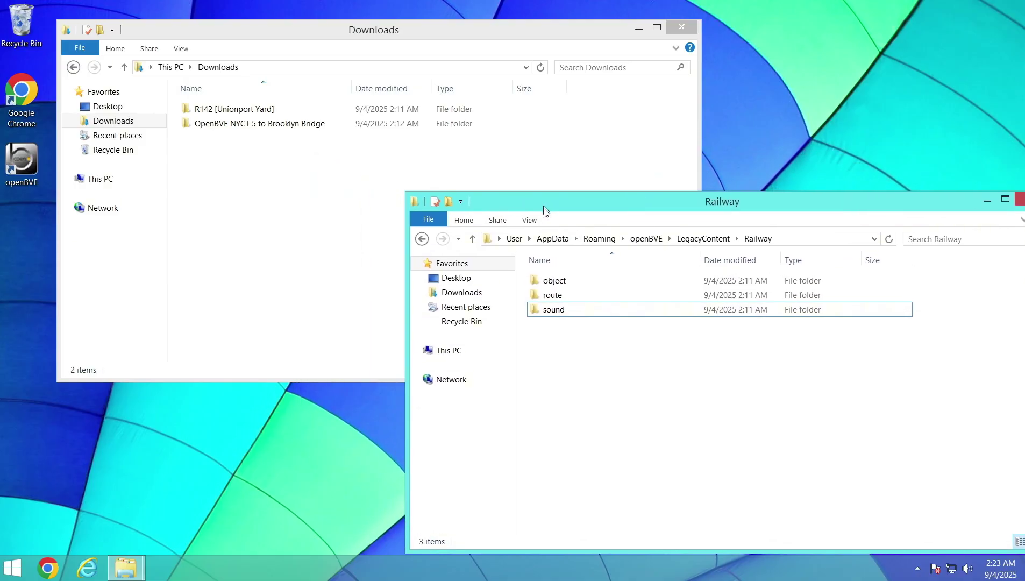
pyautogui.click(473, 238)
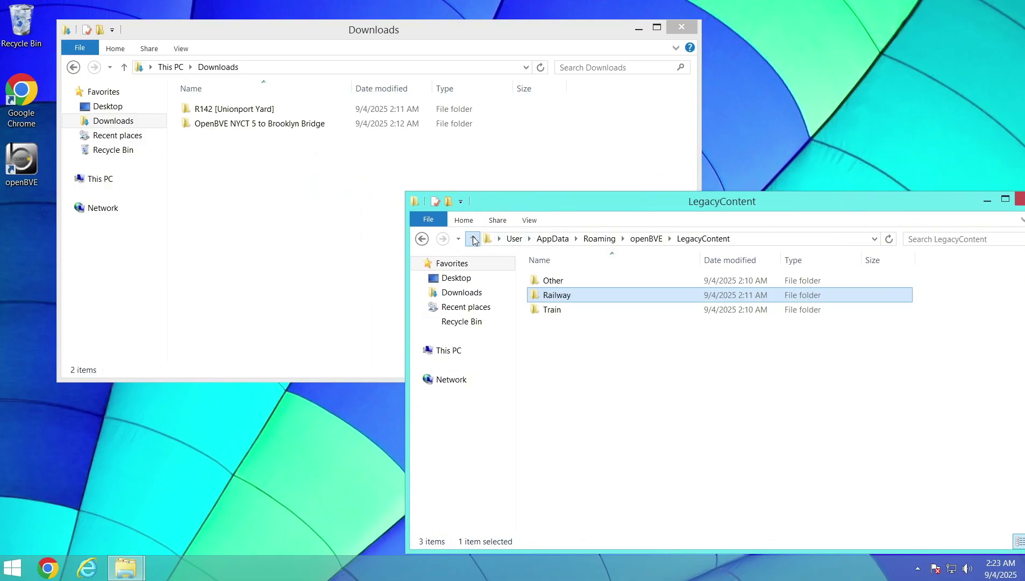
pyautogui.doubleClick(552, 310)
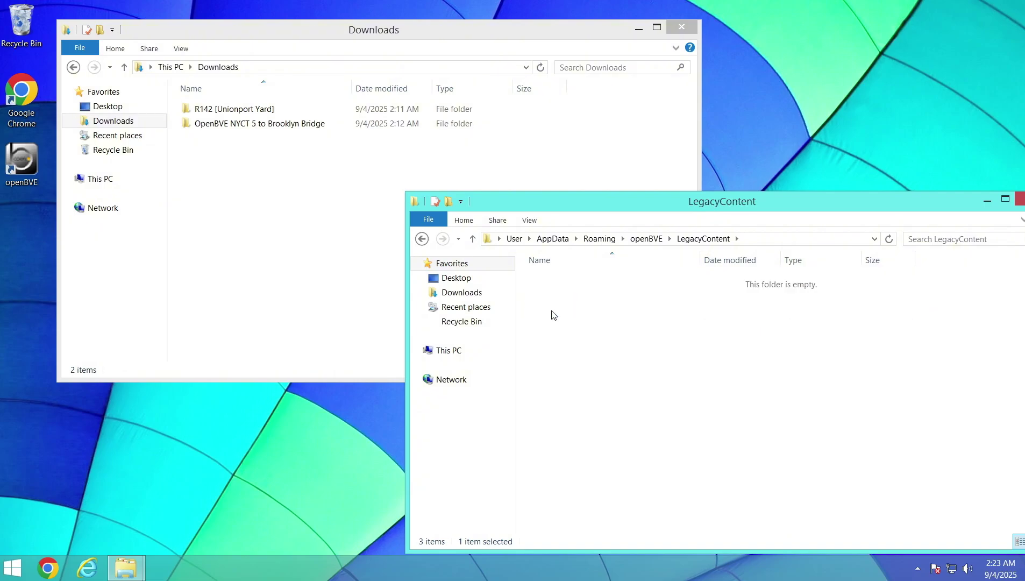
# - Move the R142 [Unionport Yard] folder from Downloads into LegacyContent's Train folder
pyautogui.click(233, 110)
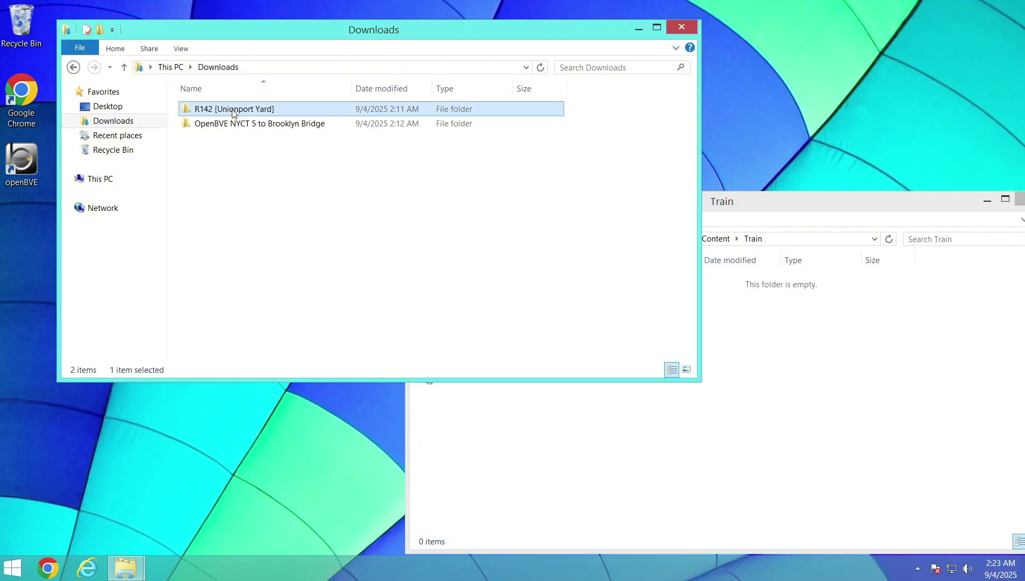
pyautogui.rightClick(233, 111)
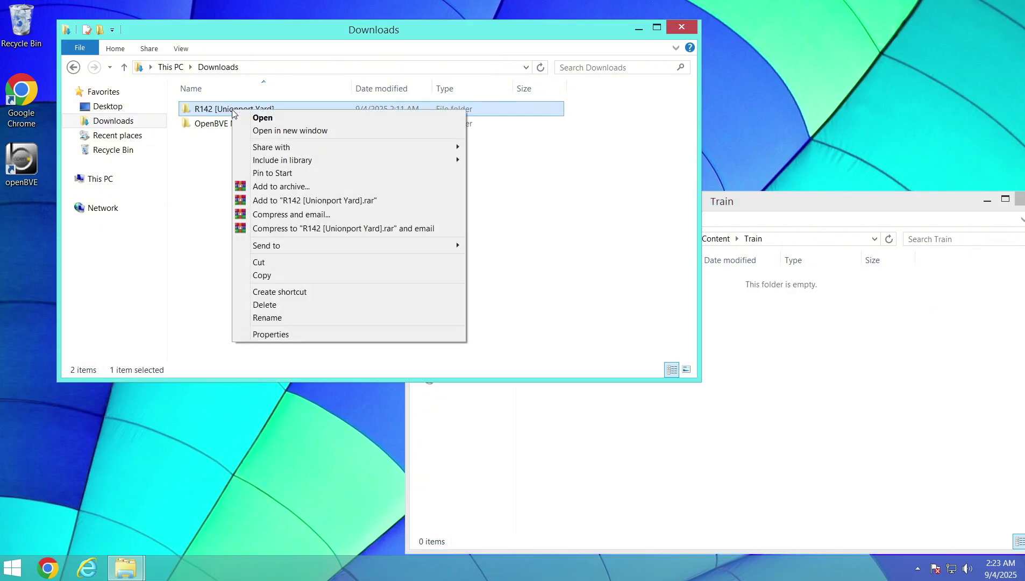
pyautogui.click(281, 262)
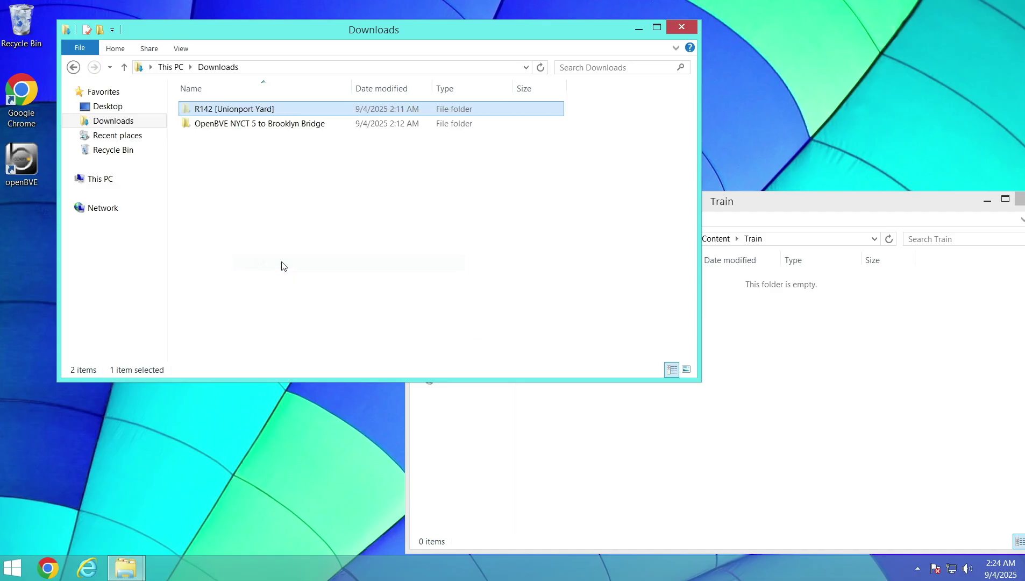
pyautogui.click(745, 358)
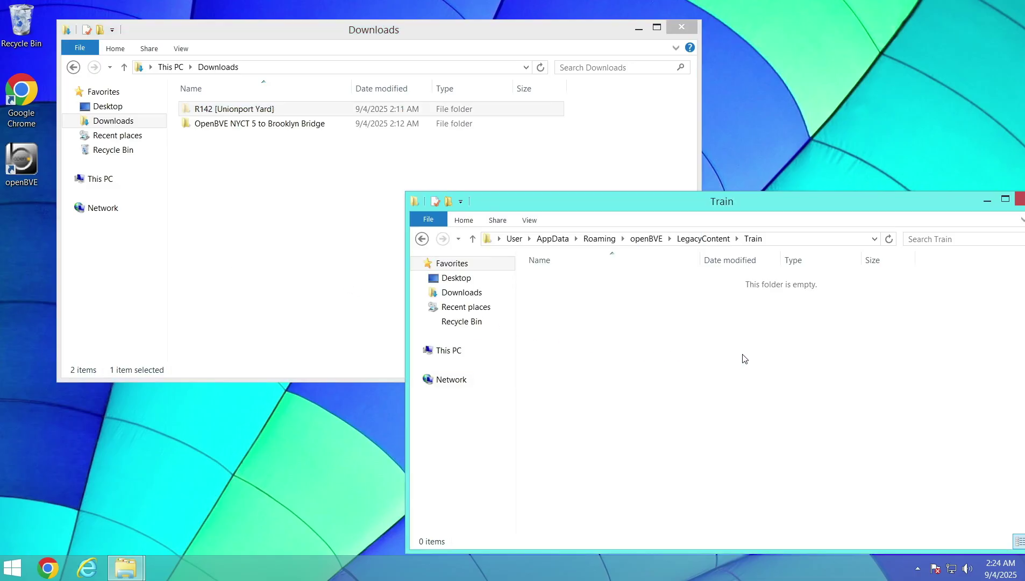
pyautogui.rightClick(626, 342)
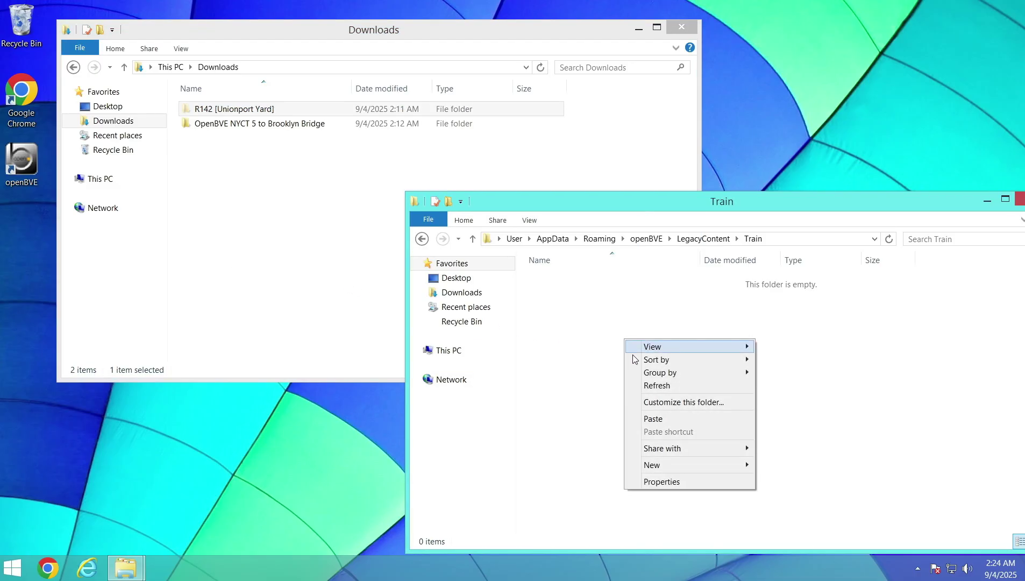
pyautogui.click(665, 418)
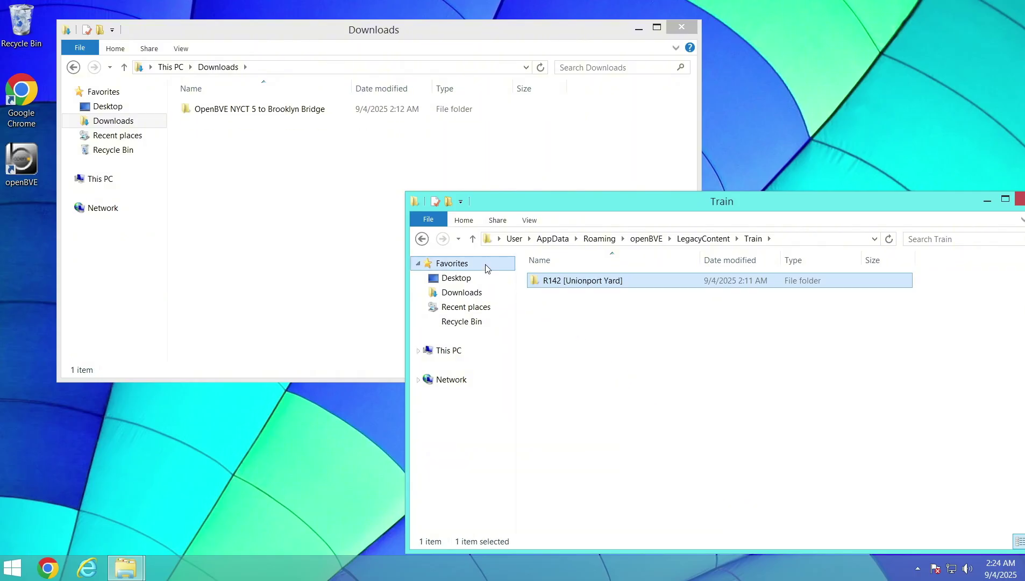
# - Open LegacyContent's Railway folder in one window and the extracted OpenBVE NYCT 5 to Brooklyn Bridge route's Railway\Object folder in the other
pyautogui.click(472, 240)
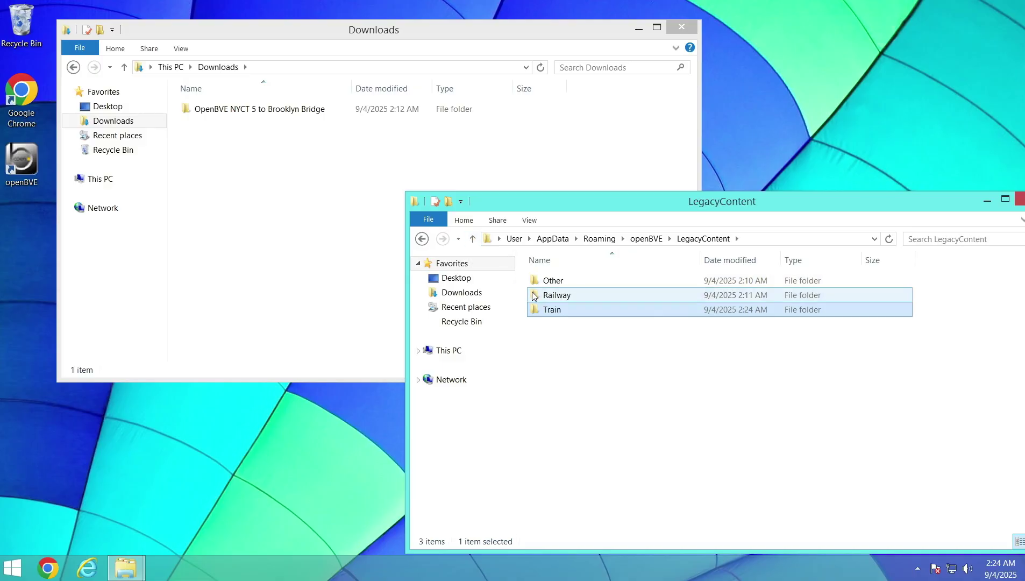
pyautogui.doubleClick(570, 298)
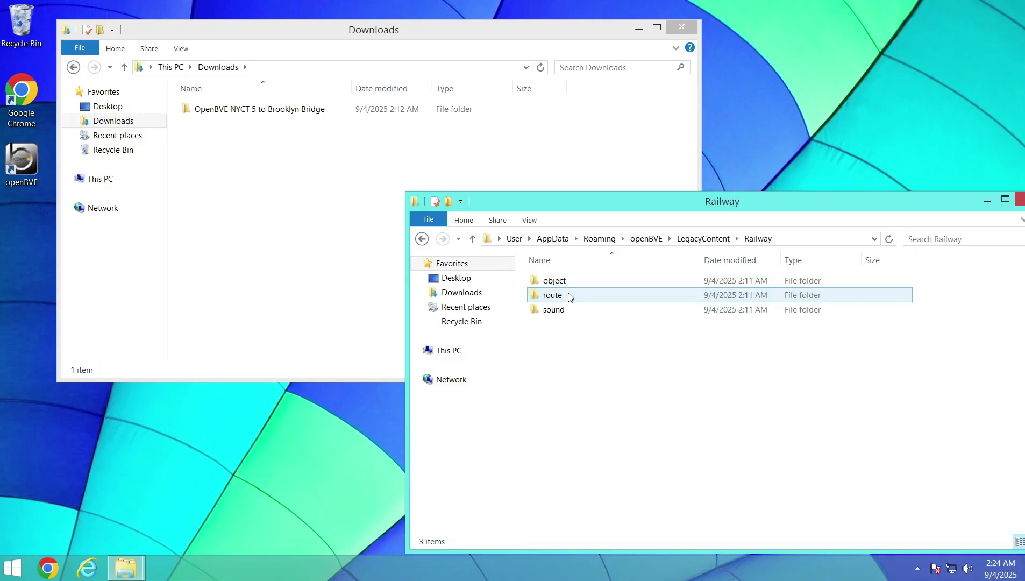
pyautogui.click(321, 124)
pyautogui.doubleClick(308, 110)
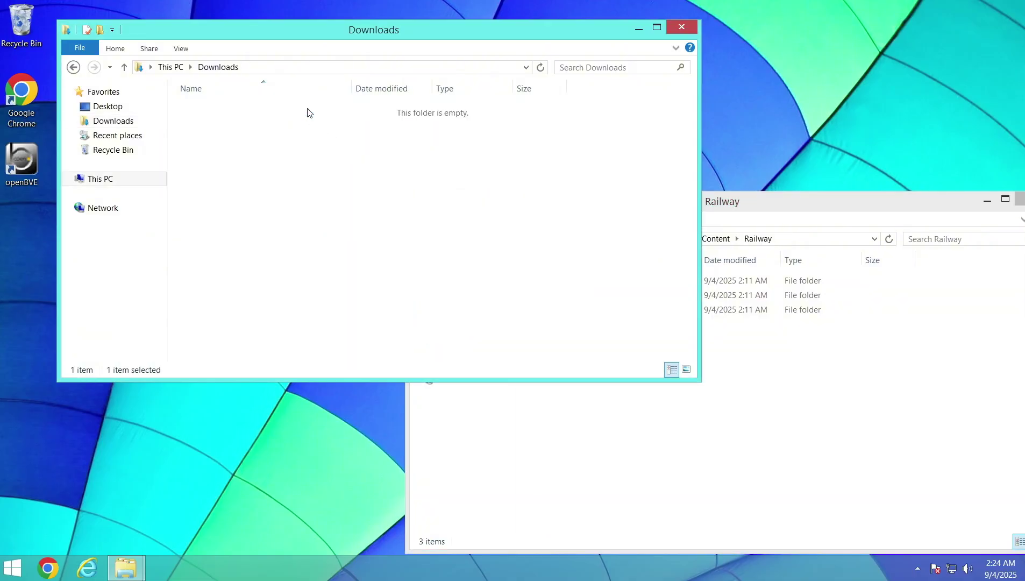
pyautogui.doubleClick(304, 110)
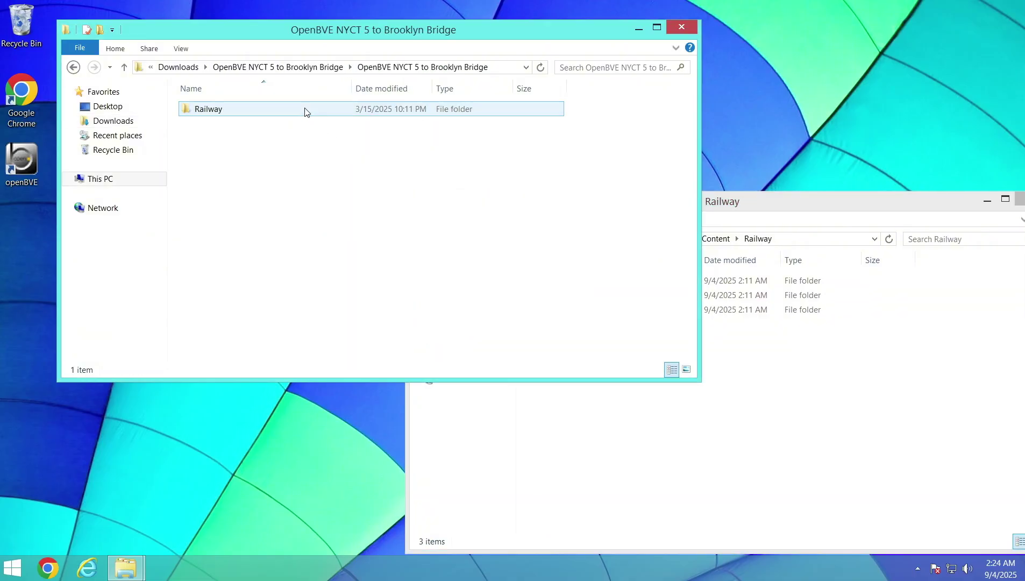
pyautogui.doubleClick(287, 110)
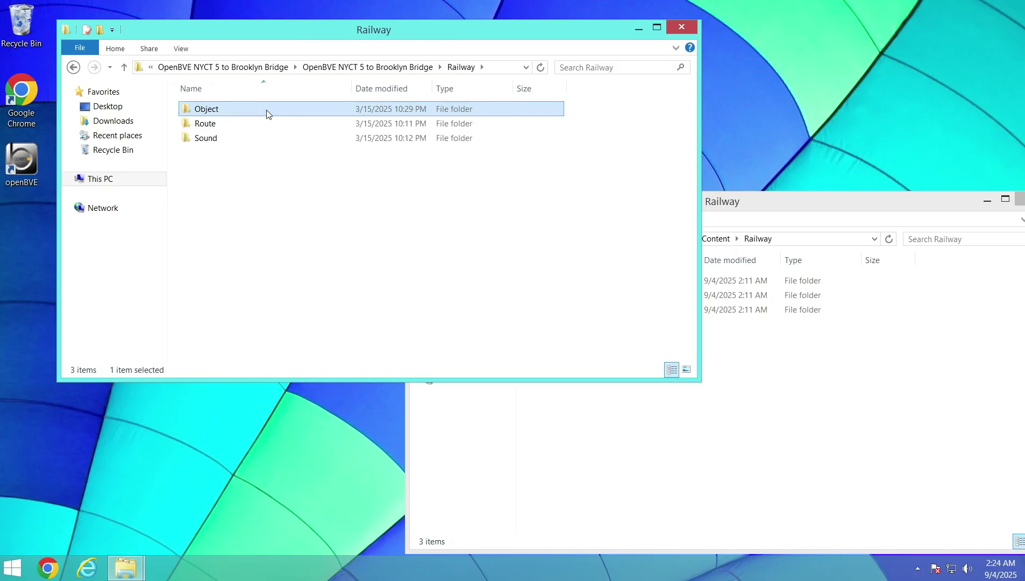
pyautogui.doubleClick(268, 110)
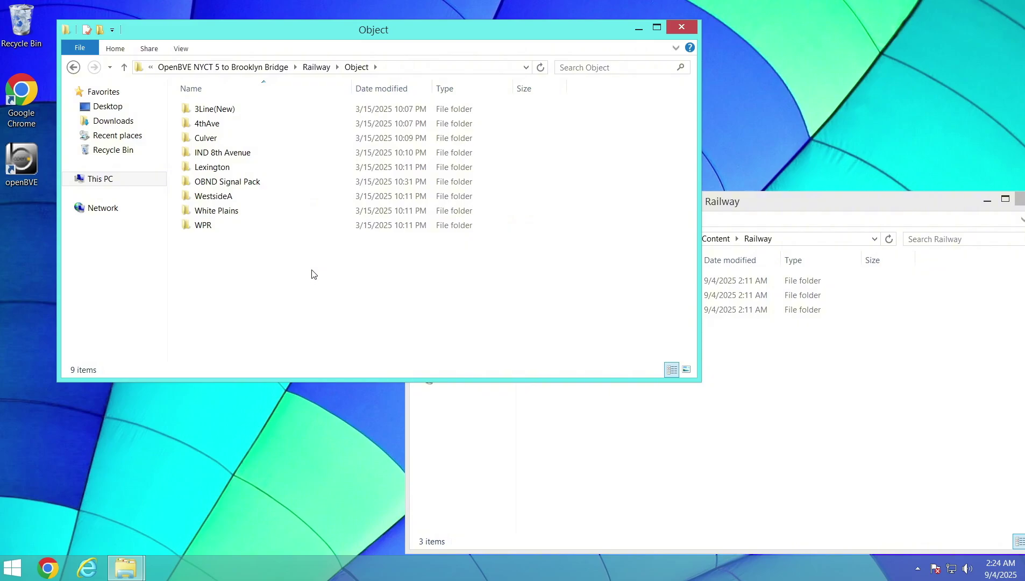
# - Move all folders from the extracted route's Object folder, 3Line(New) through WPR, into LegacyContent's Railway\object folder
pyautogui.moveTo(300, 244); pyautogui.dragTo(249, 105)
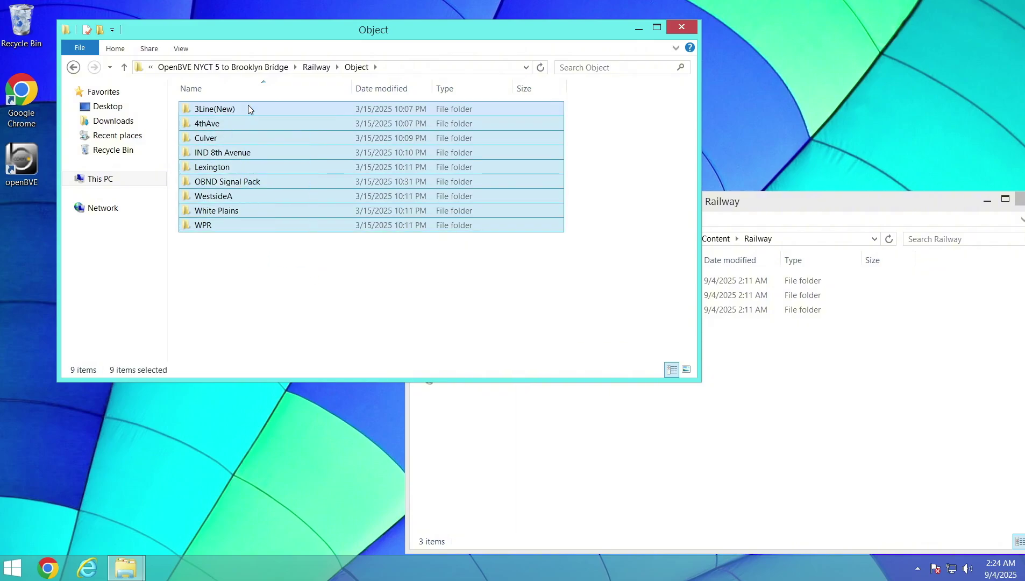
pyautogui.rightClick(244, 170)
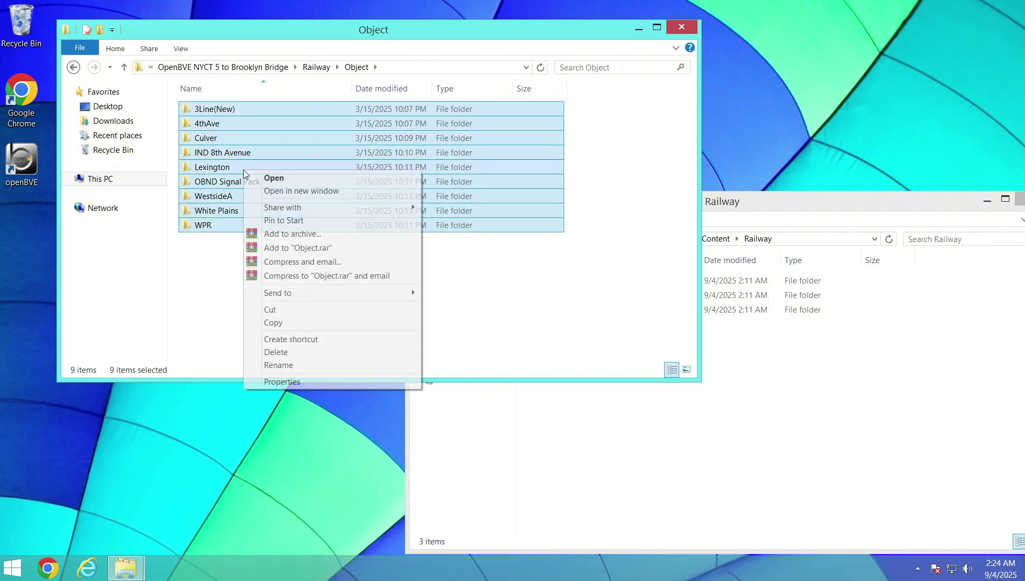
pyautogui.click(271, 310)
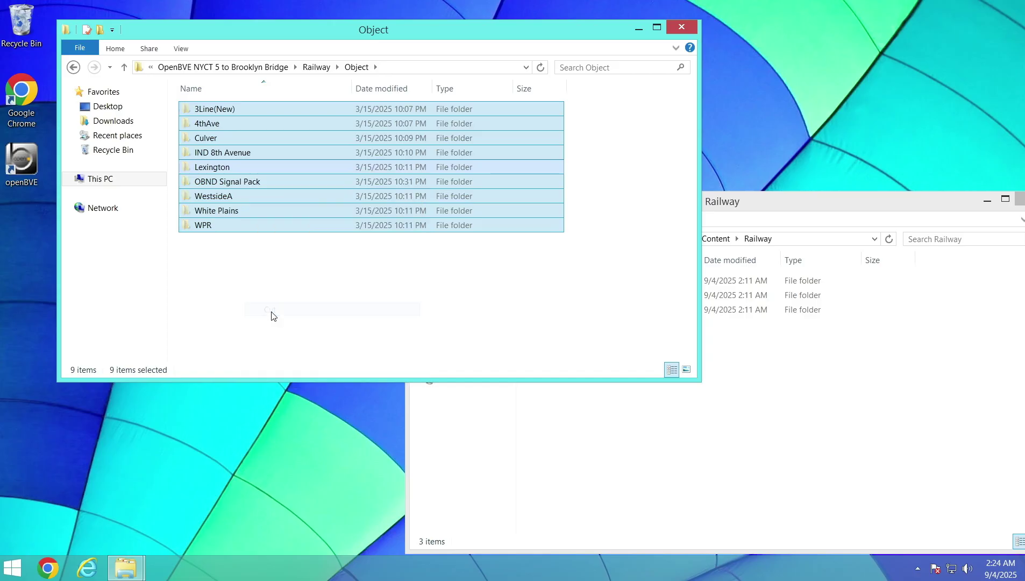
pyautogui.click(659, 436)
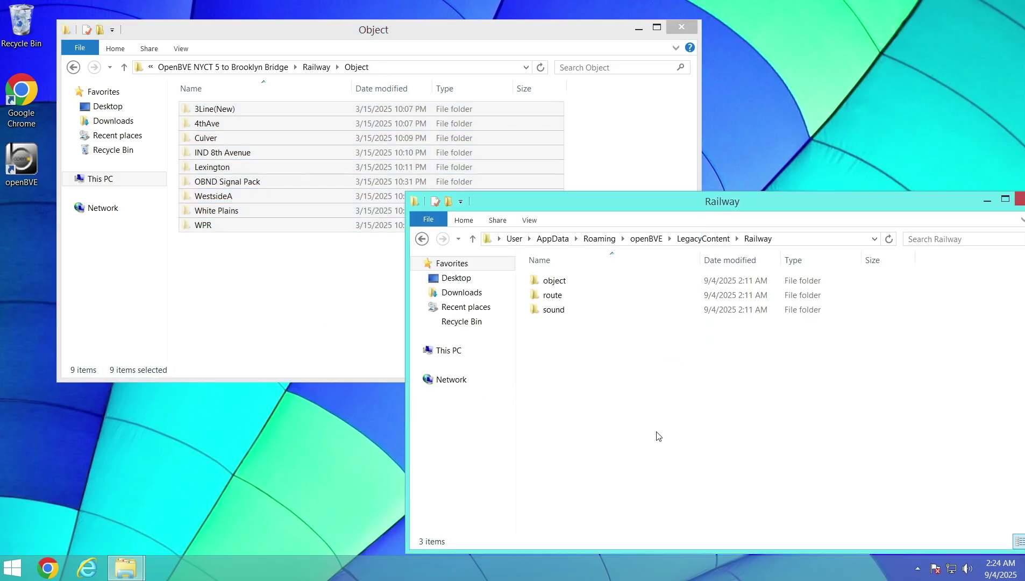
pyautogui.doubleClick(552, 285)
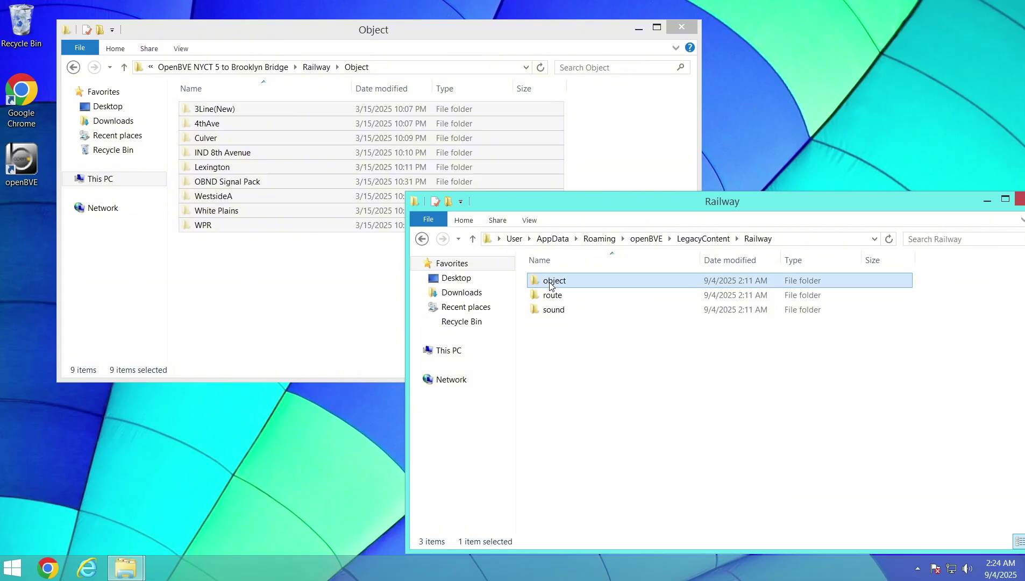
pyautogui.rightClick(571, 352)
pyautogui.click(614, 432)
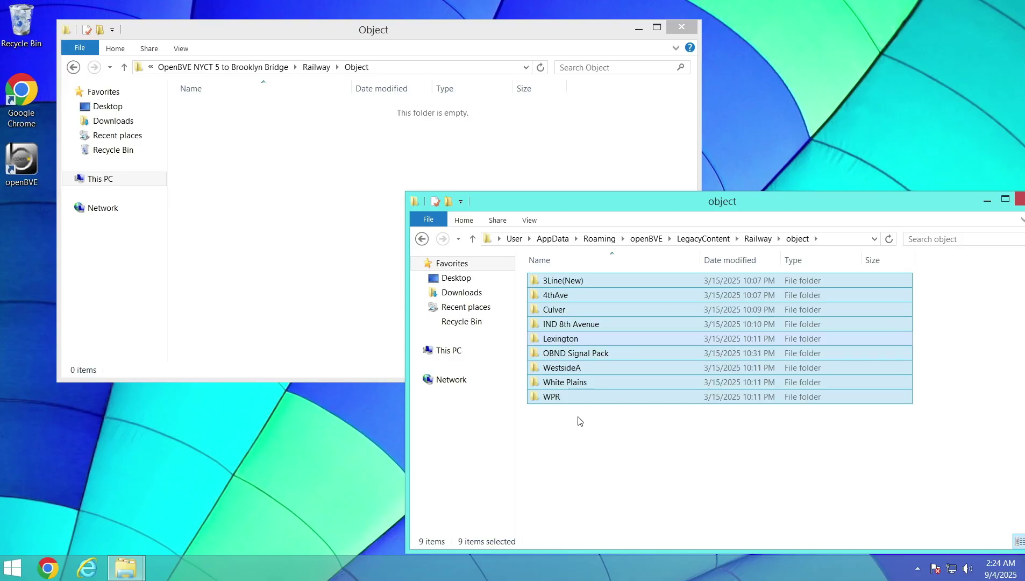
# - Move both NYCT-5 CSV files from the extracted route's Route folder into LegacyContent's Railway\route folder
pyautogui.click(472, 241)
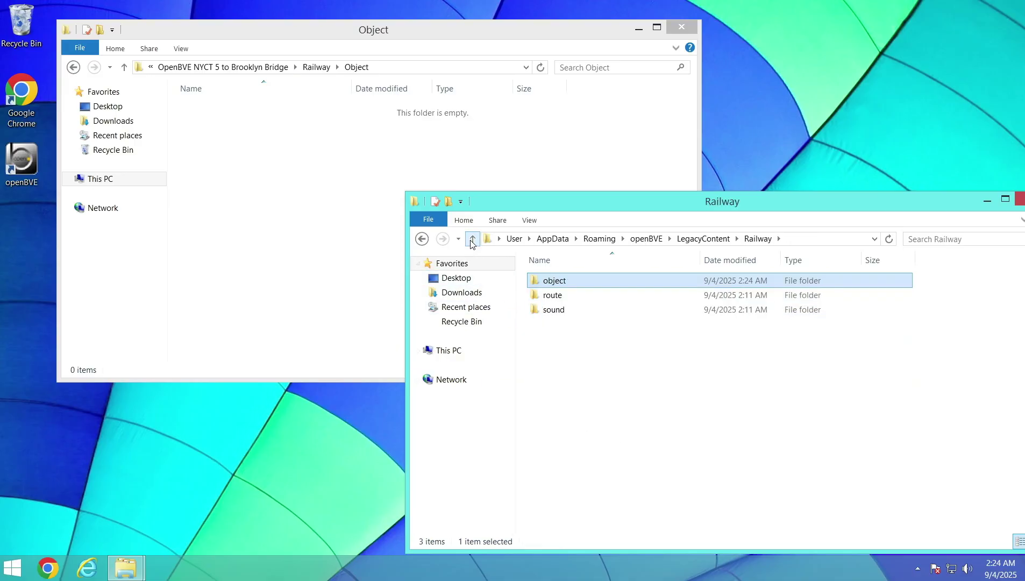
pyautogui.doubleClick(550, 296)
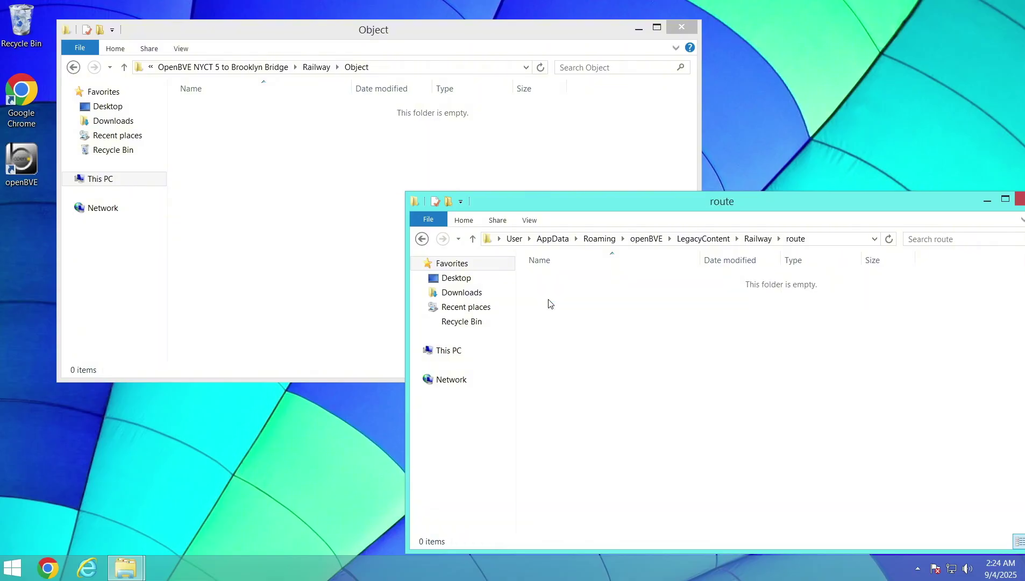
pyautogui.click(336, 208)
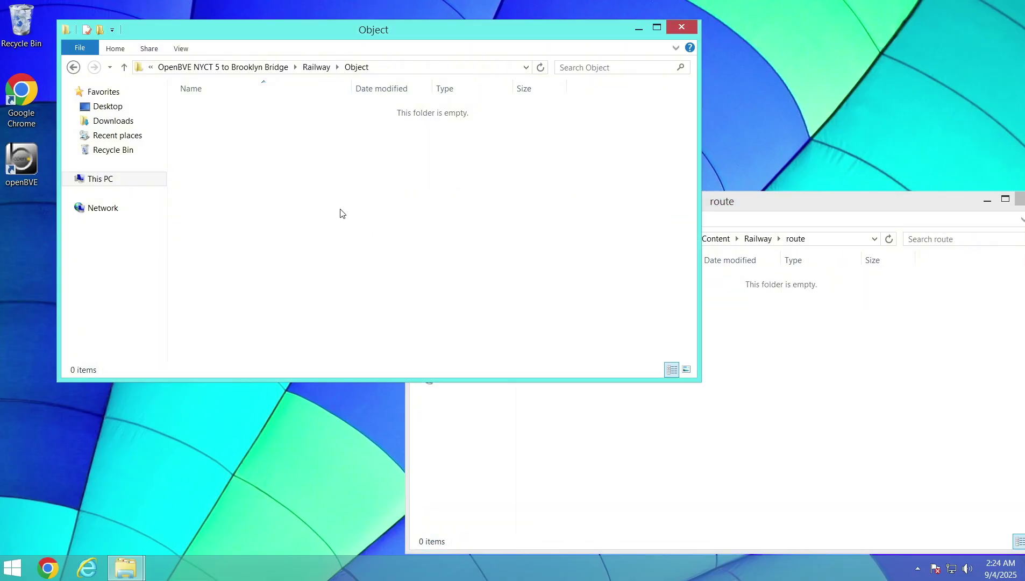
pyautogui.click(124, 67)
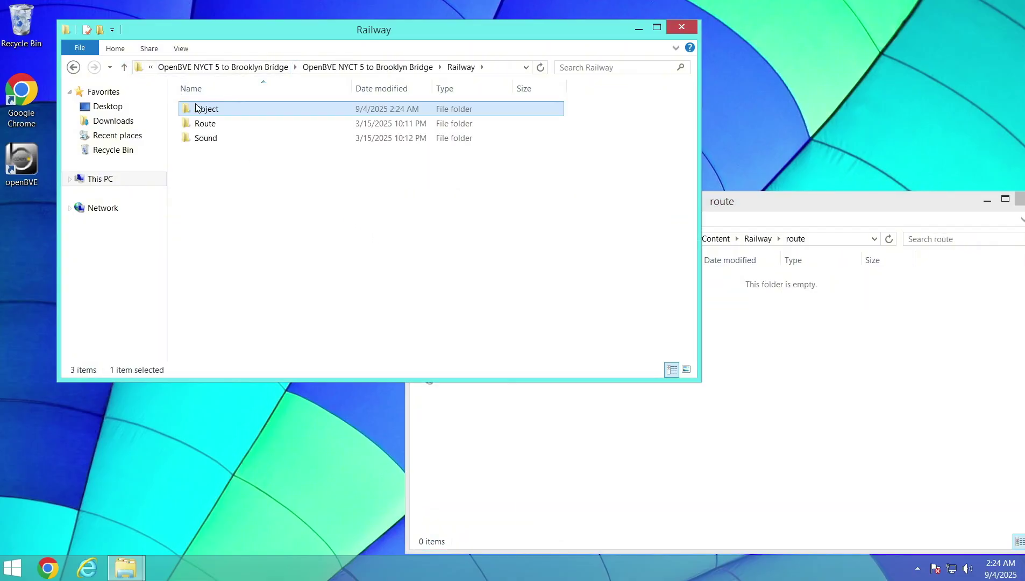
pyautogui.doubleClick(213, 125)
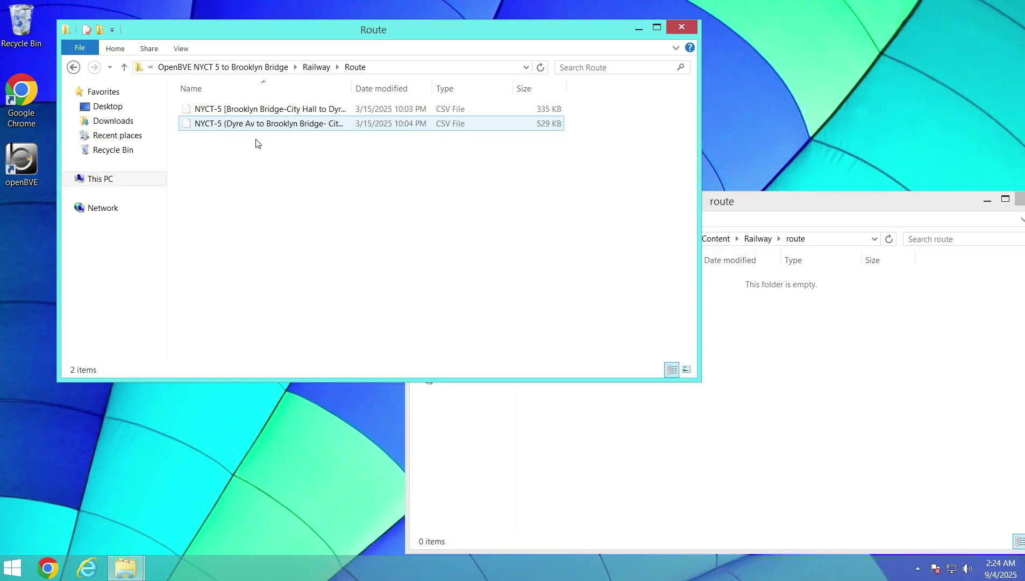
pyautogui.moveTo(245, 153); pyautogui.dragTo(238, 105)
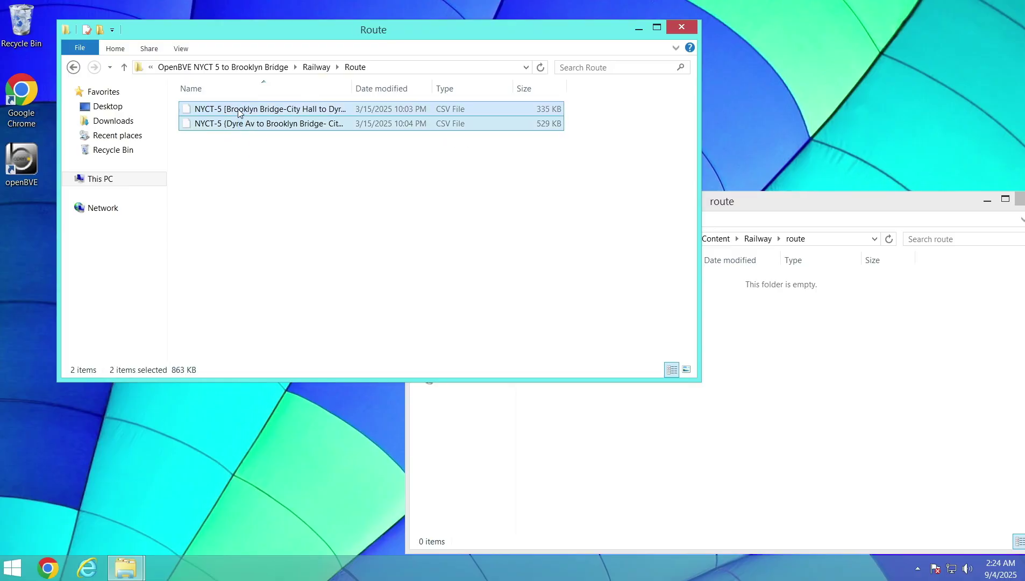
pyautogui.rightClick(263, 126)
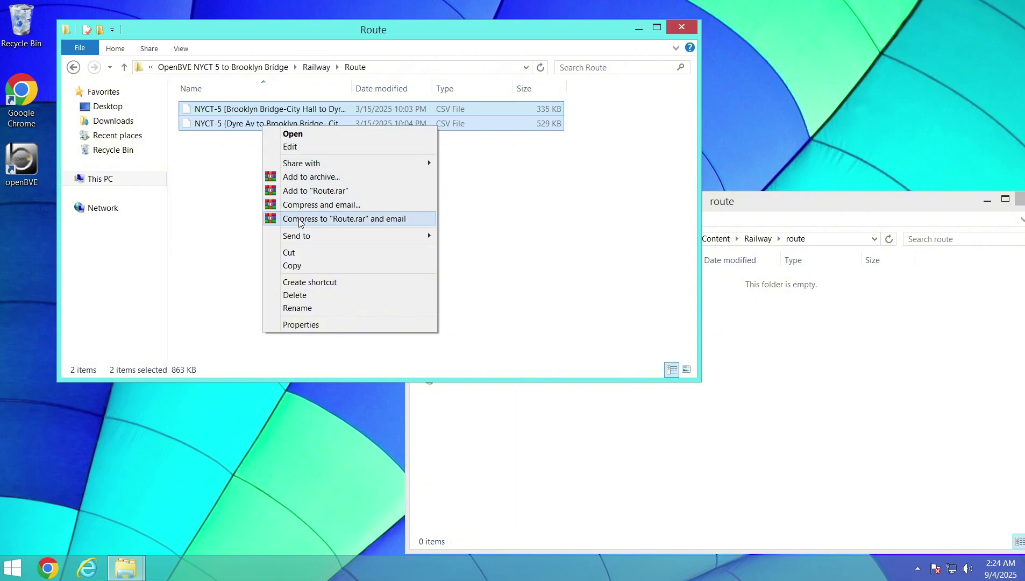
pyautogui.click(302, 259)
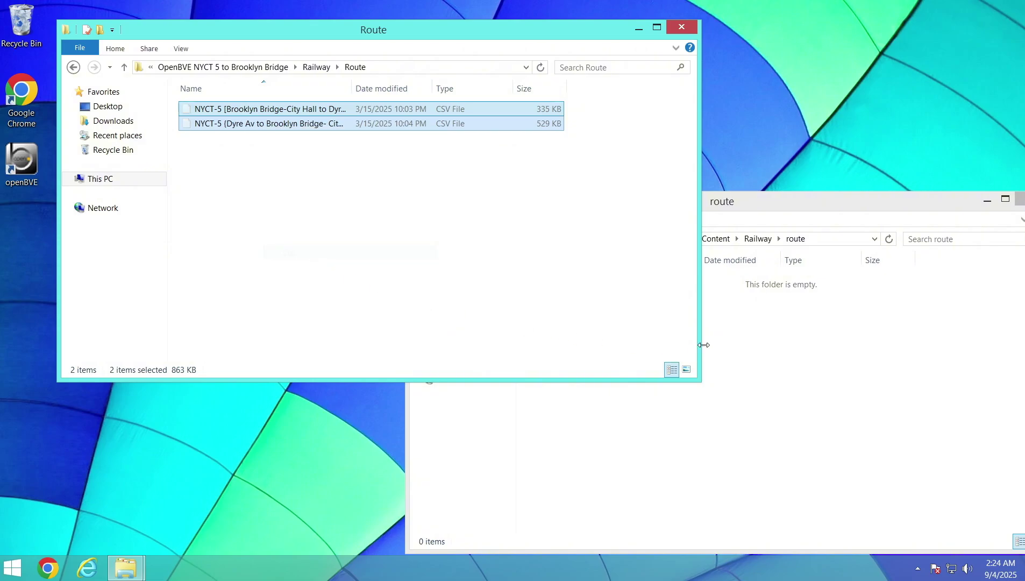
pyautogui.click(741, 346)
pyautogui.rightClick(591, 324)
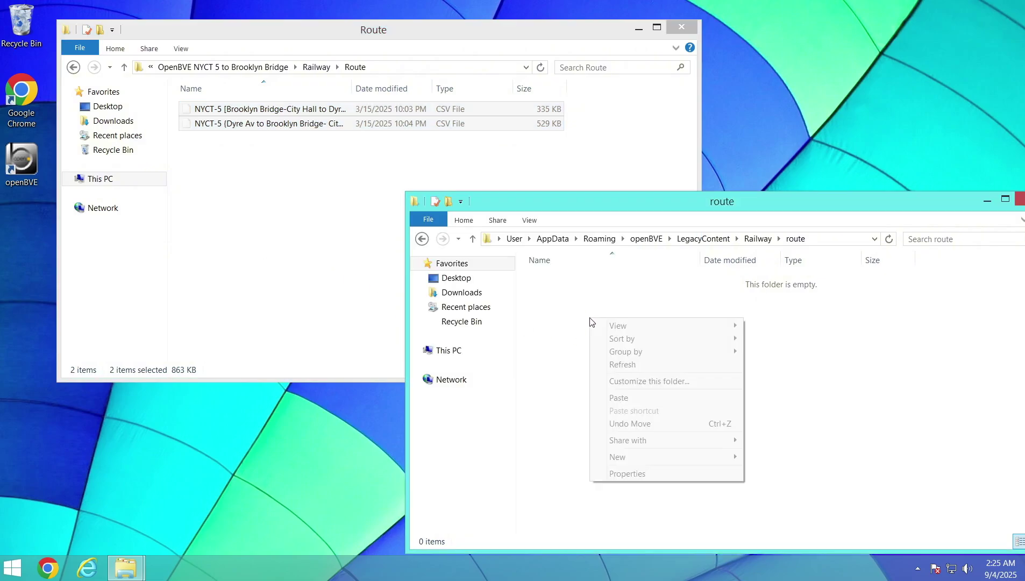
pyautogui.click(618, 398)
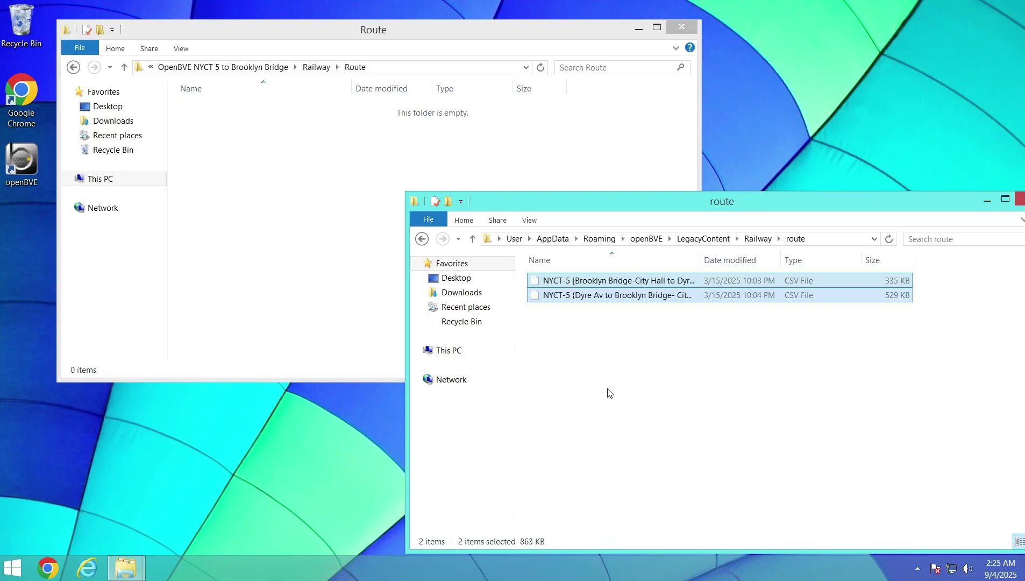
# - Move the 5 Lexington Local, 2025 5 to BBCH, Lex and Space_ folders from the extracted Sound folder into LegacyContent's Railway\sound folder
pyautogui.click(473, 238)
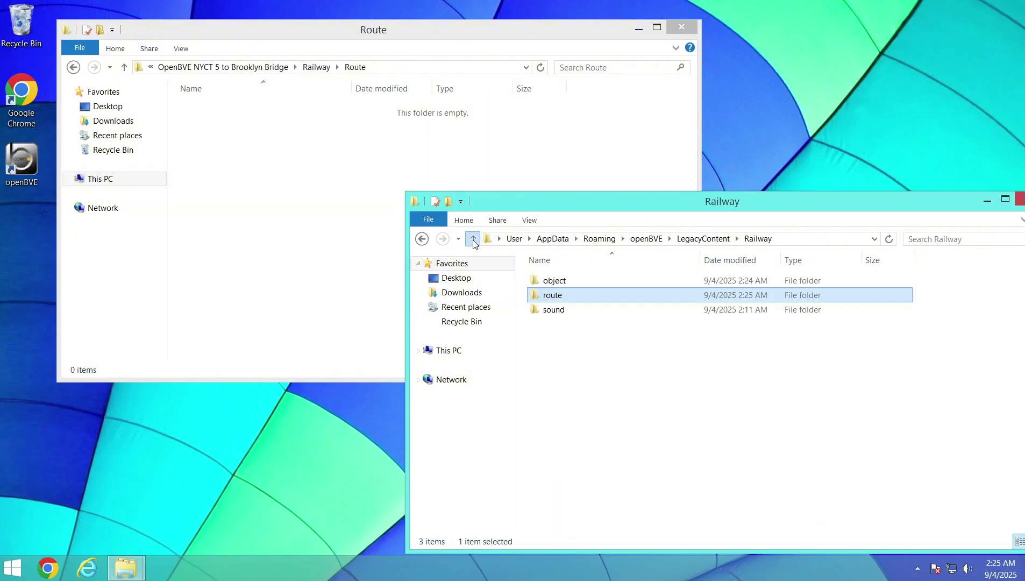
pyautogui.doubleClick(562, 311)
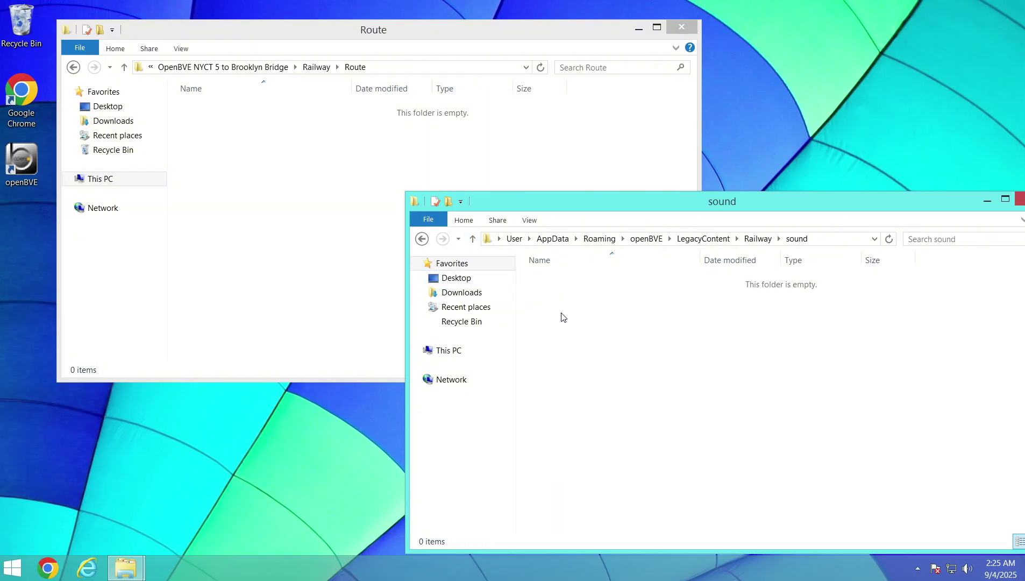
pyautogui.click(124, 67)
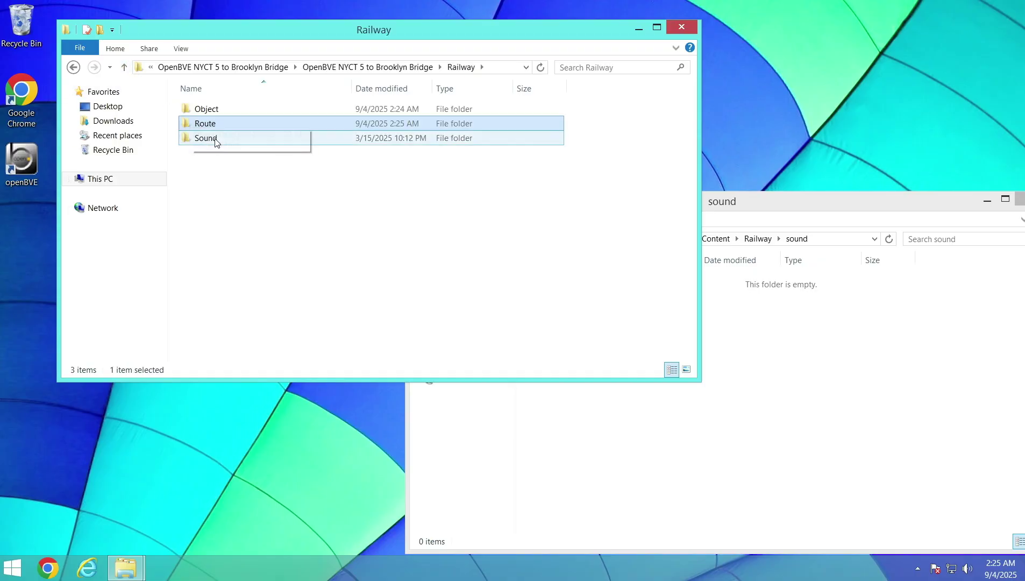
pyautogui.doubleClick(215, 139)
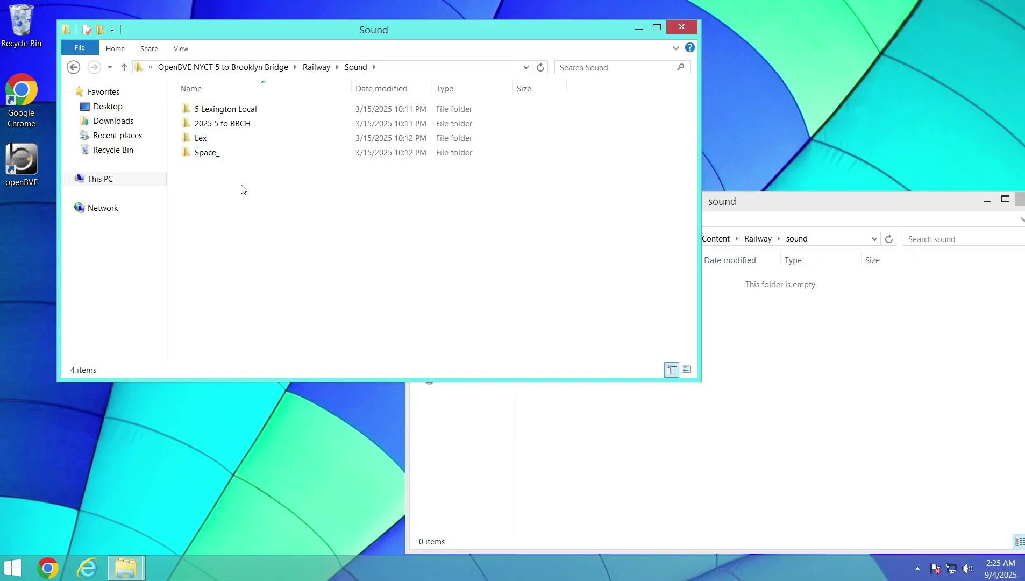
pyautogui.moveTo(241, 187); pyautogui.dragTo(221, 102)
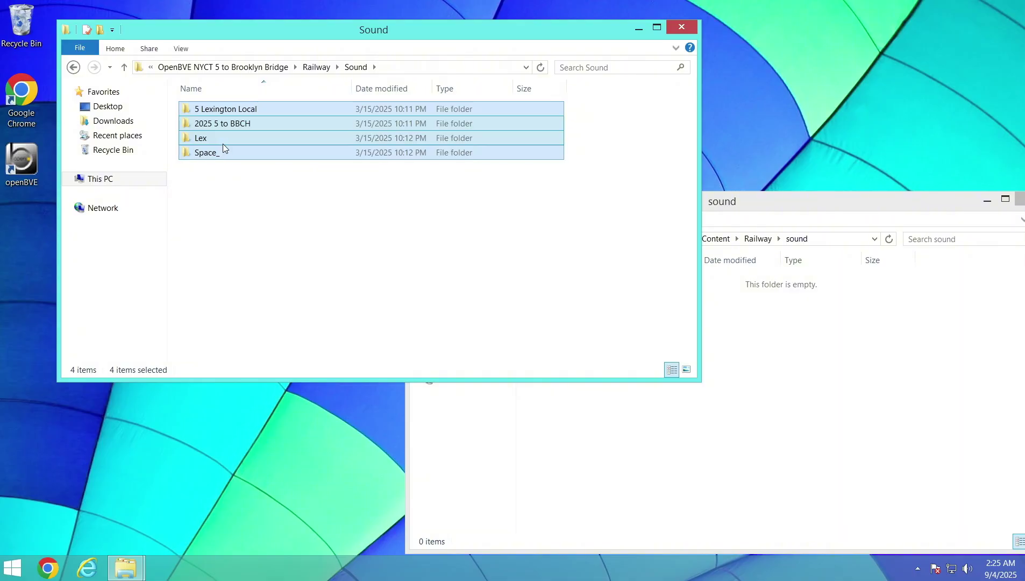
pyautogui.rightClick(222, 141)
pyautogui.click(263, 280)
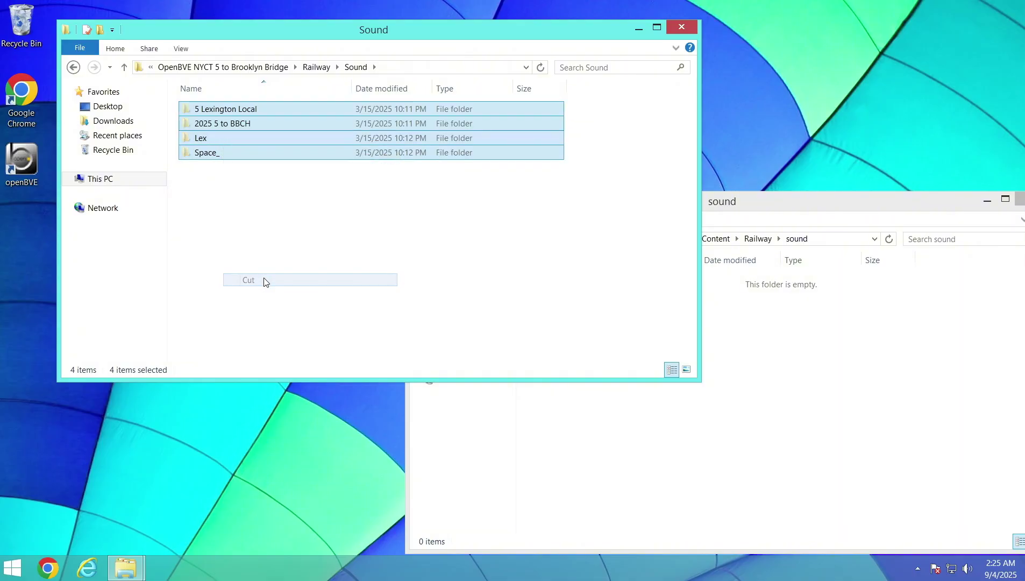
pyautogui.moveTo(240, 146); pyautogui.dragTo(770, 403)
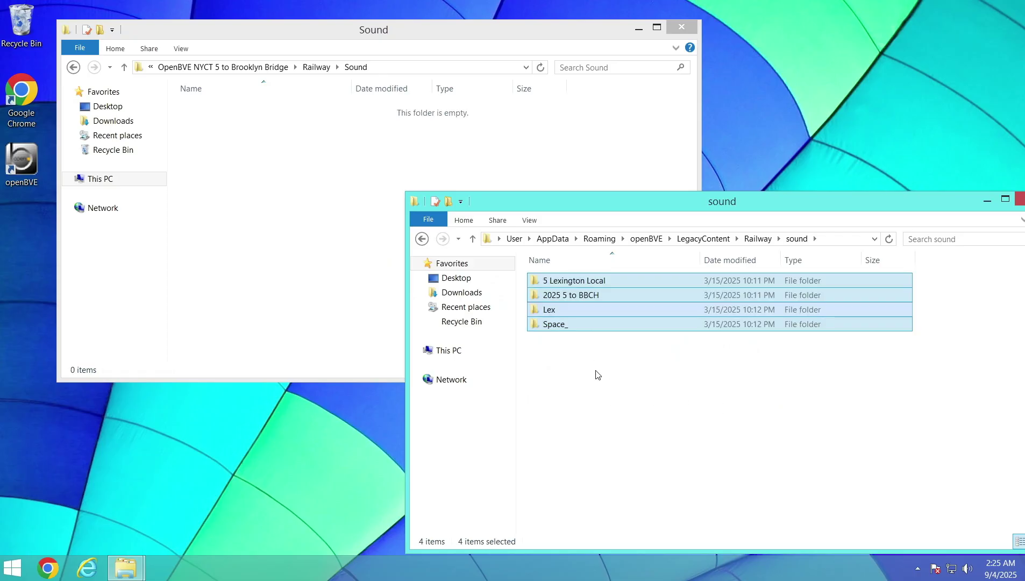
# - Return to LegacyContent's Railway folder and close its window
pyautogui.click(472, 238)
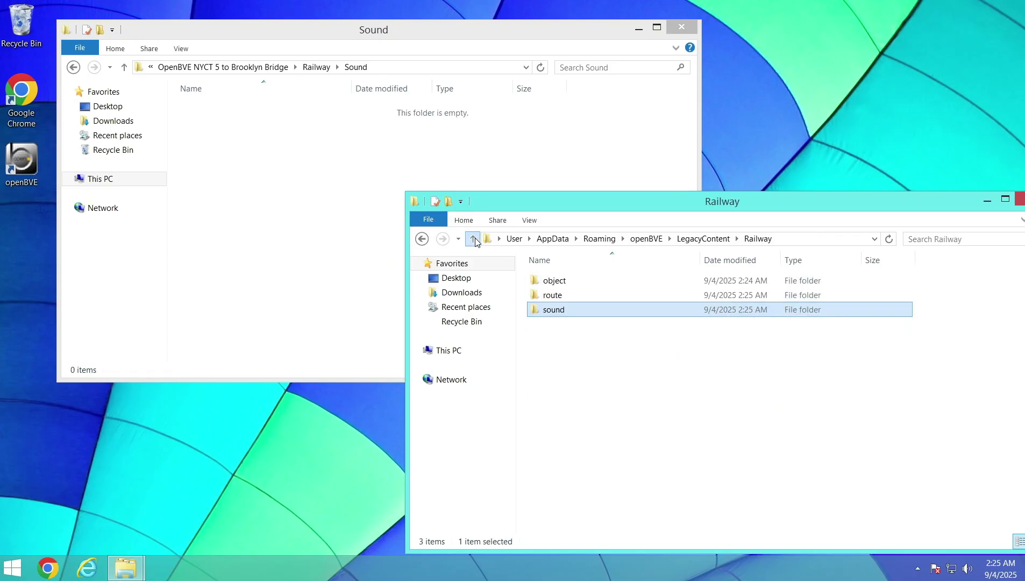
pyautogui.moveTo(636, 203); pyautogui.dragTo(497, 185)
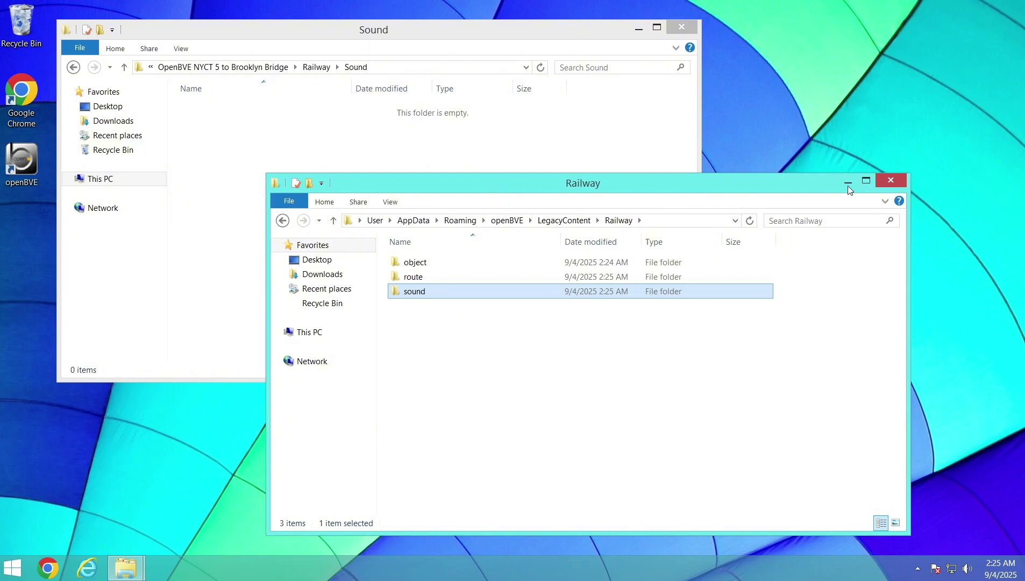
pyautogui.click(895, 179)
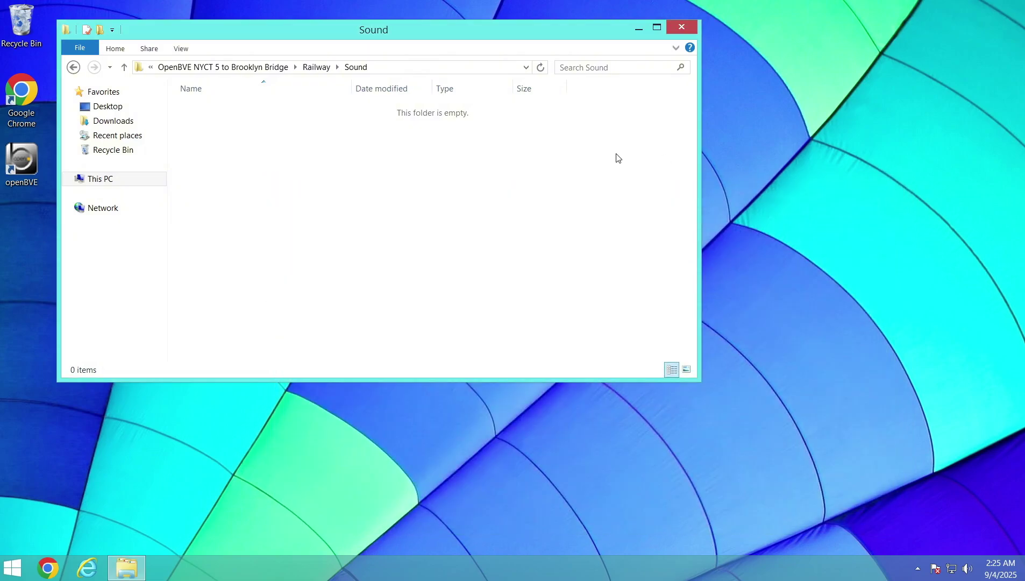
# - Delete the emptied OpenBVE NYCT 5 to Brooklyn Bridge folder from Downloads and close the file window
pyautogui.click(124, 67)
pyautogui.click(153, 122)
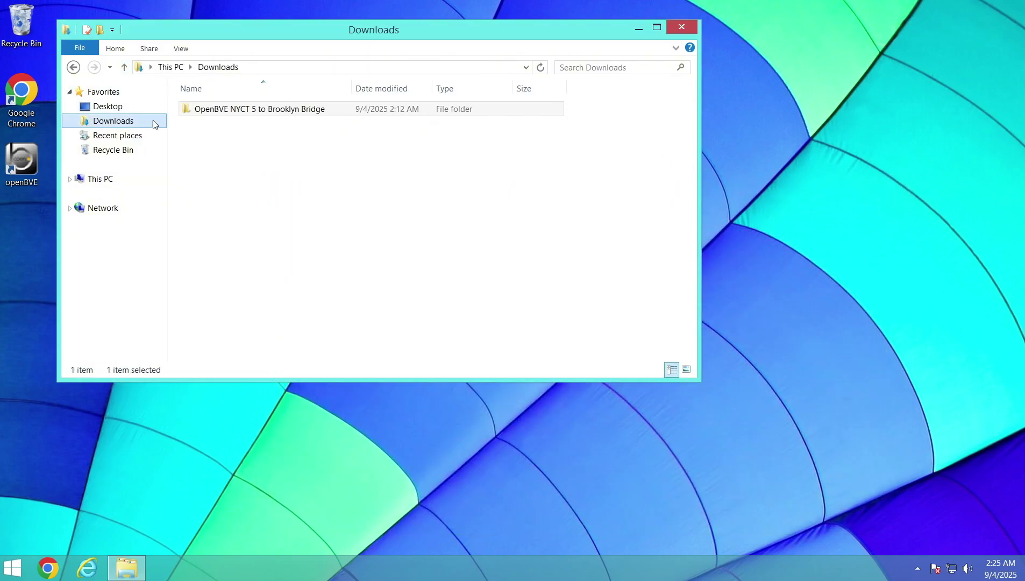
pyautogui.rightClick(209, 112)
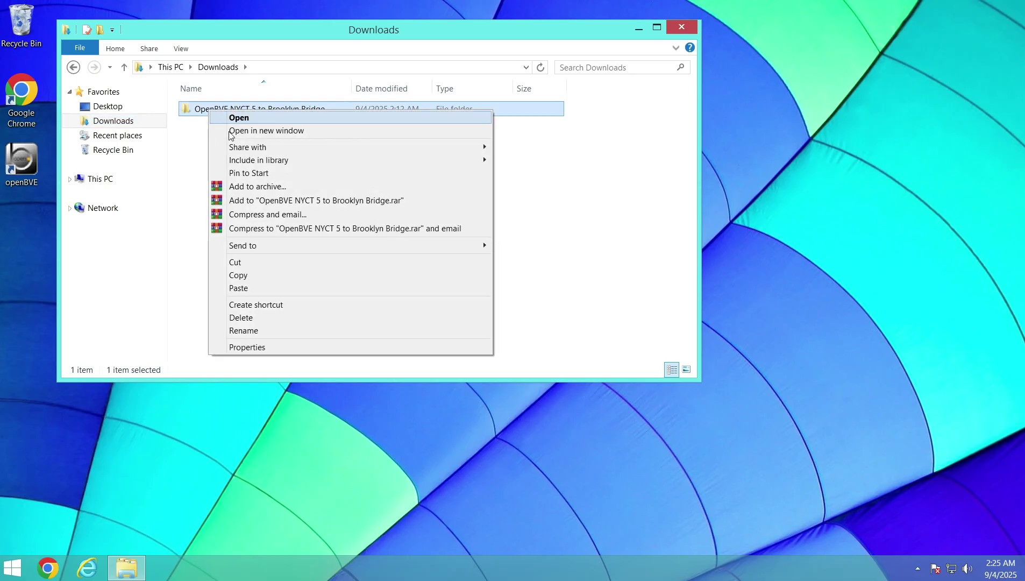
pyautogui.click(241, 320)
pyautogui.click(679, 28)
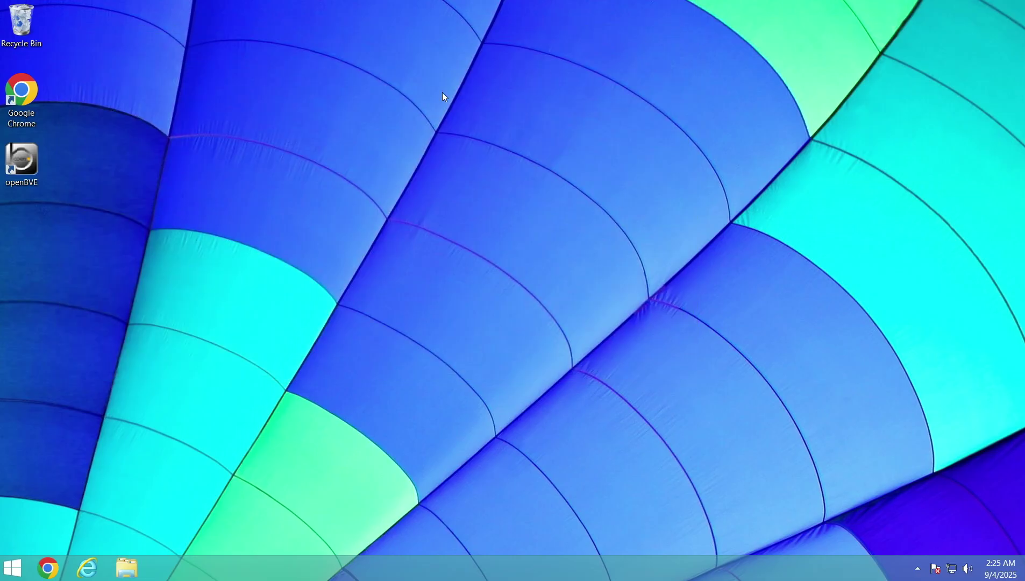
# - Launch openBVE in a maximized window and select the NYCT-5 Dyre Av to Brooklyn Bridge-City Hall route
pyautogui.doubleClick(31, 170)
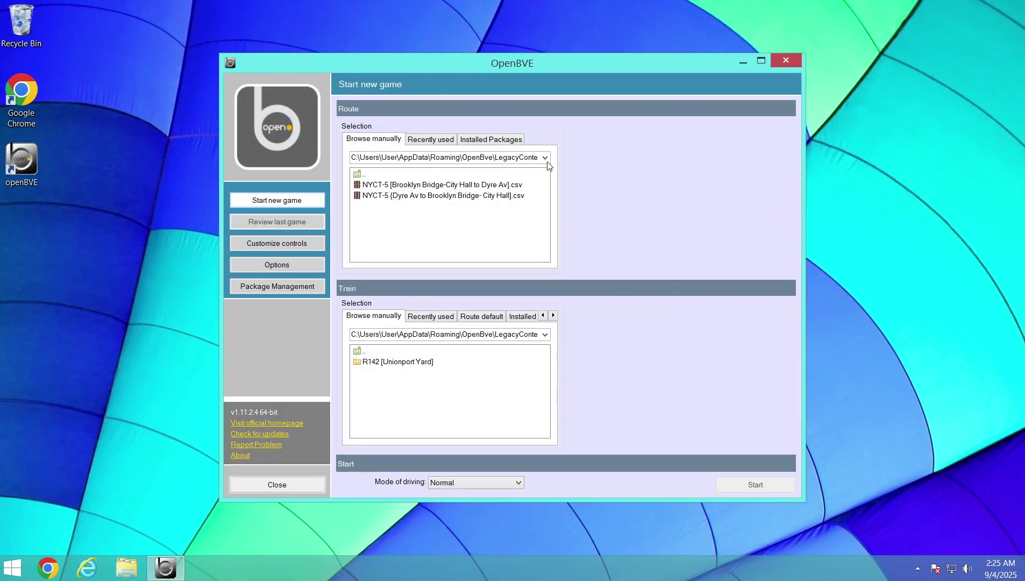
pyautogui.click(761, 60)
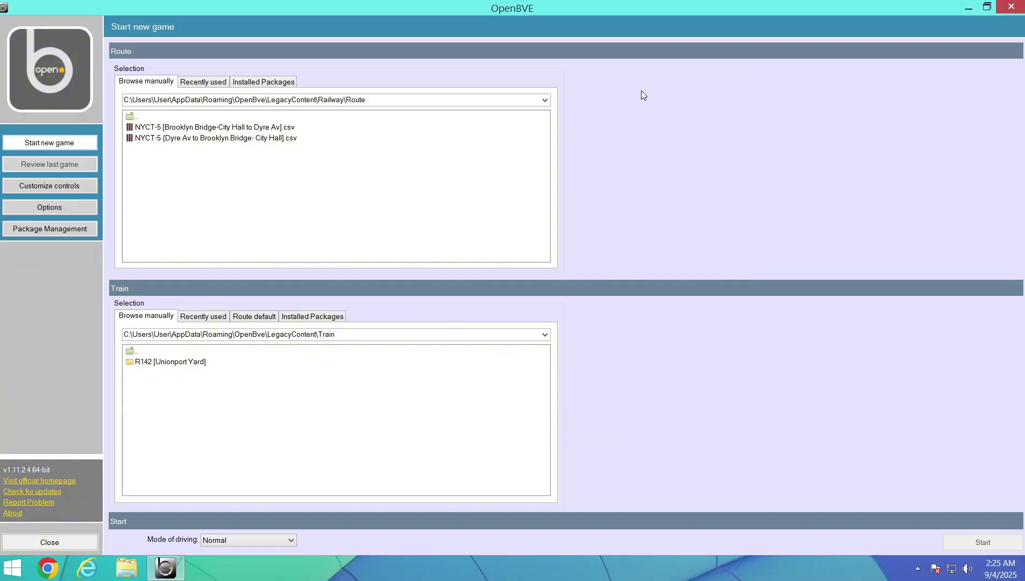
pyautogui.click(206, 138)
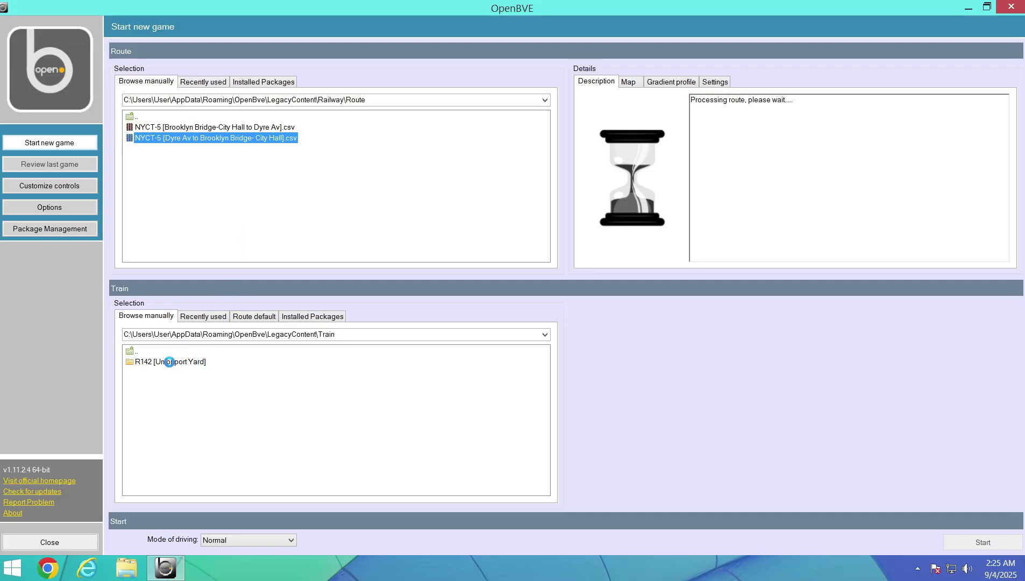
# - Select the R142 [Unionport Yard] train, start the simulation and maximize its window
pyautogui.doubleClick(170, 361)
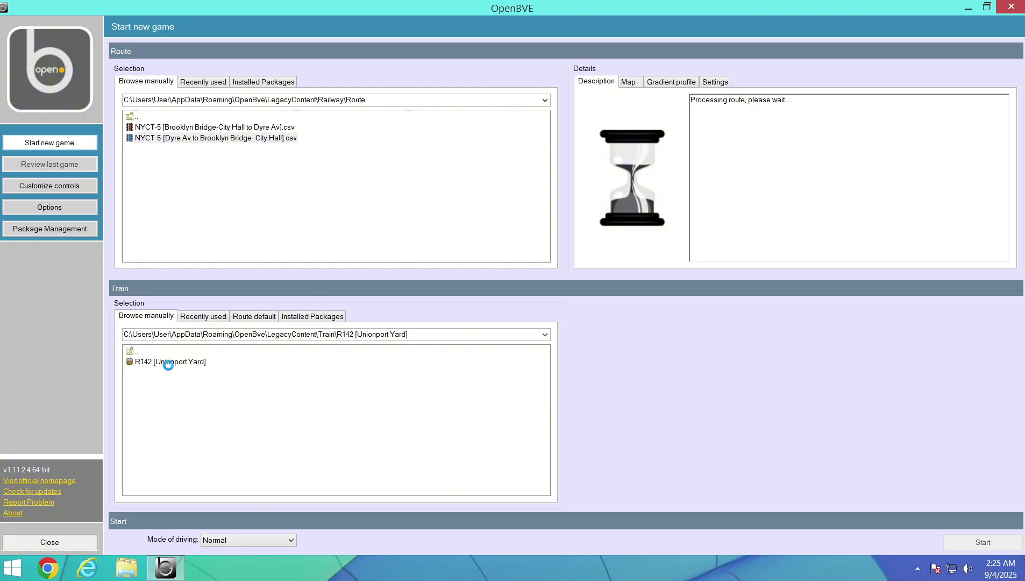
pyautogui.click(168, 363)
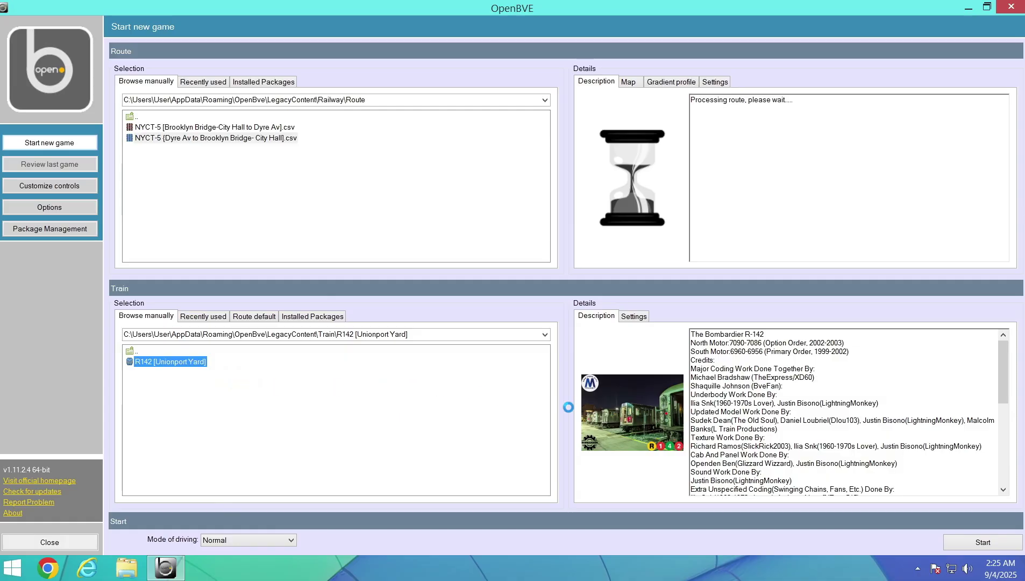
pyautogui.click(972, 539)
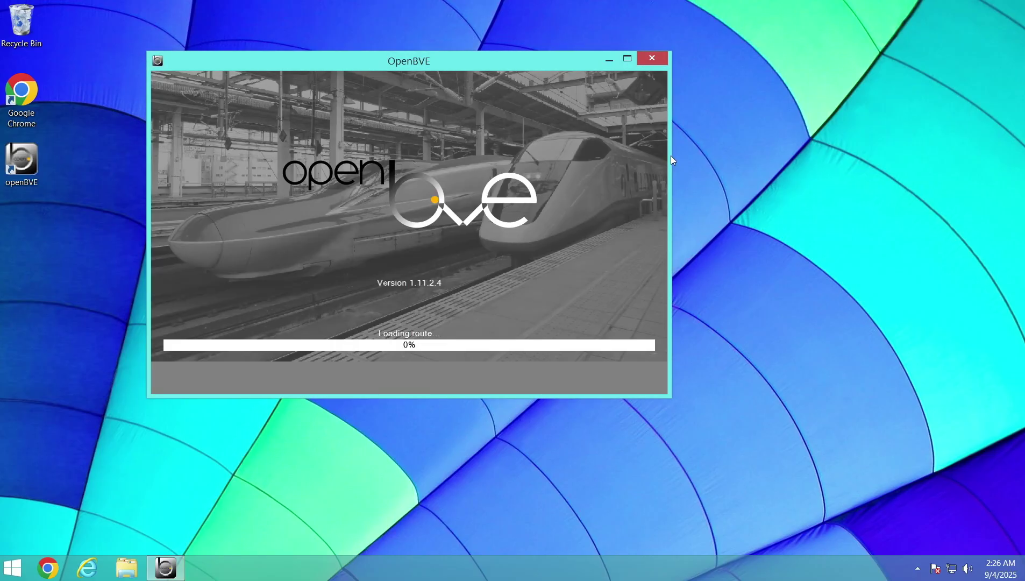
pyautogui.click(627, 61)
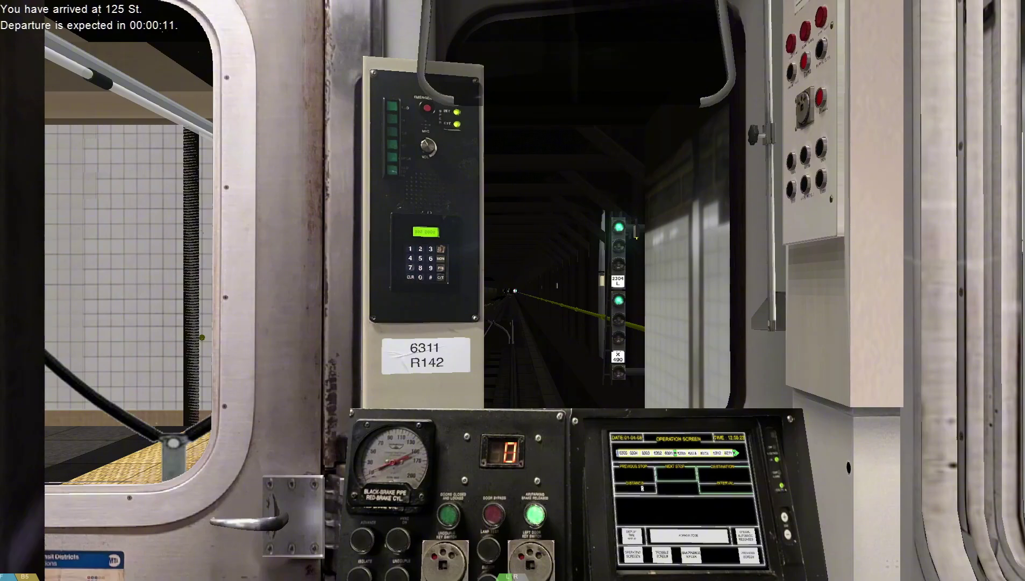
# - Switch to the exterior train view and pause the simulation
pyautogui.press('F2')
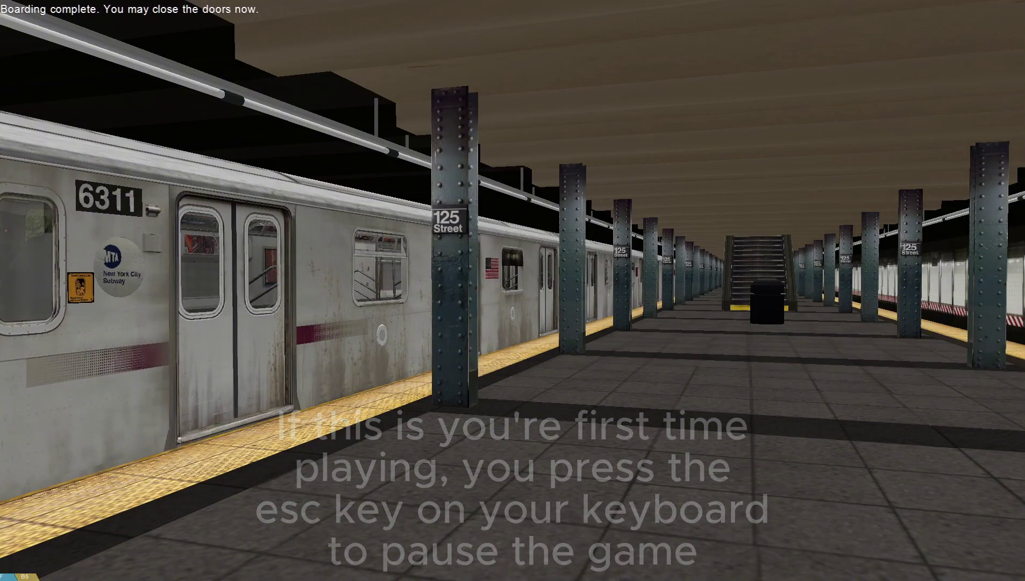
pyautogui.press('Escape')
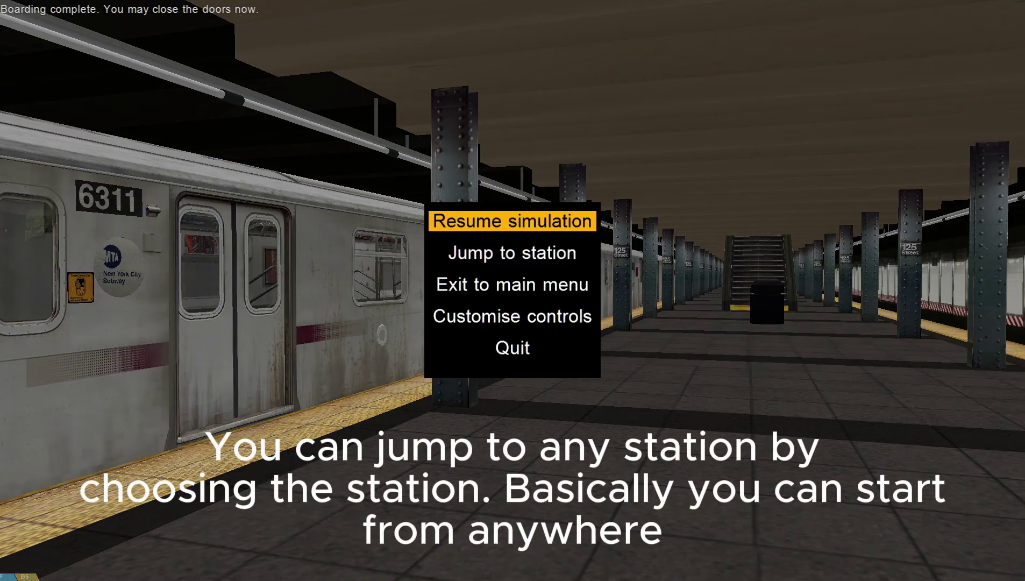
# - Look through the stations available to jump to along the route, up towards Eastchester-Dyre Av and back down
pyautogui.press('Down')
pyautogui.press('Return')
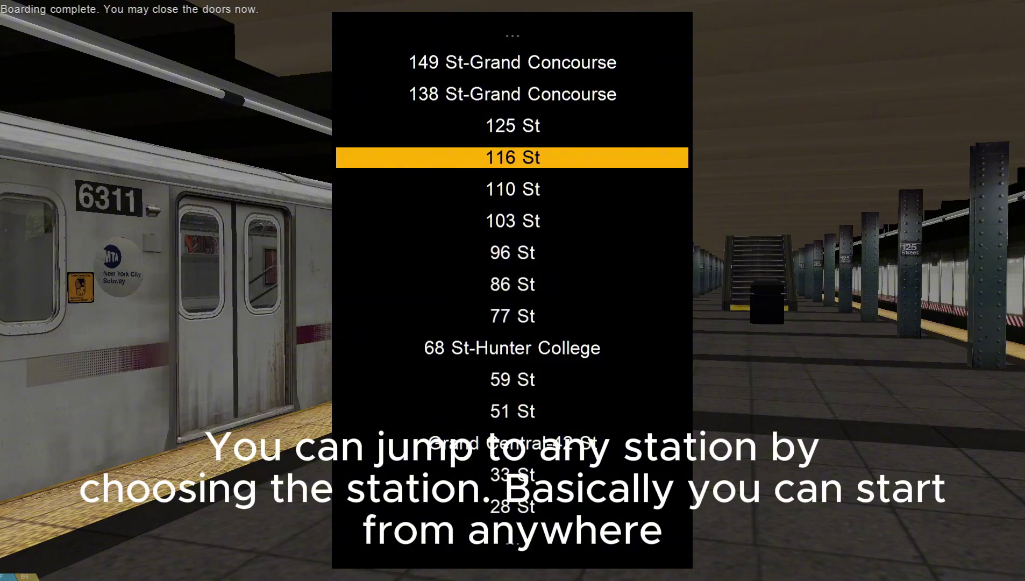
pyautogui.press('Up')
pyautogui.press('Up')
pyautogui.press('Up')
pyautogui.press('Up')
pyautogui.press('Up')
pyautogui.press('Up')
pyautogui.press('Up')
pyautogui.press('Up')
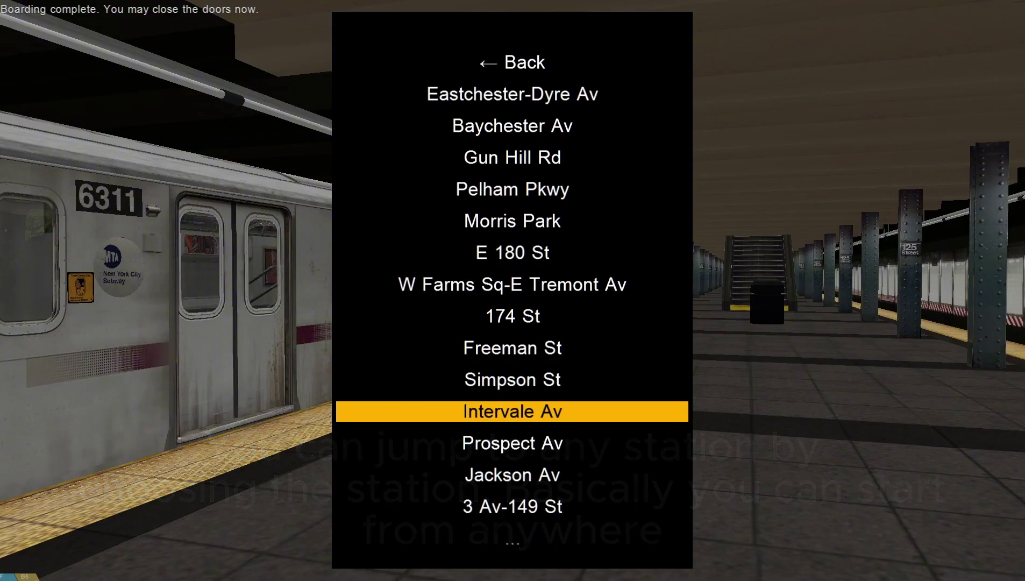
pyautogui.press('Up')
pyautogui.press('Up')
pyautogui.press('Up')
pyautogui.press('Up')
pyautogui.press('Up')
pyautogui.press('Up')
pyautogui.press('Up')
pyautogui.press('Down')
pyautogui.press('Down')
pyautogui.press('Down')
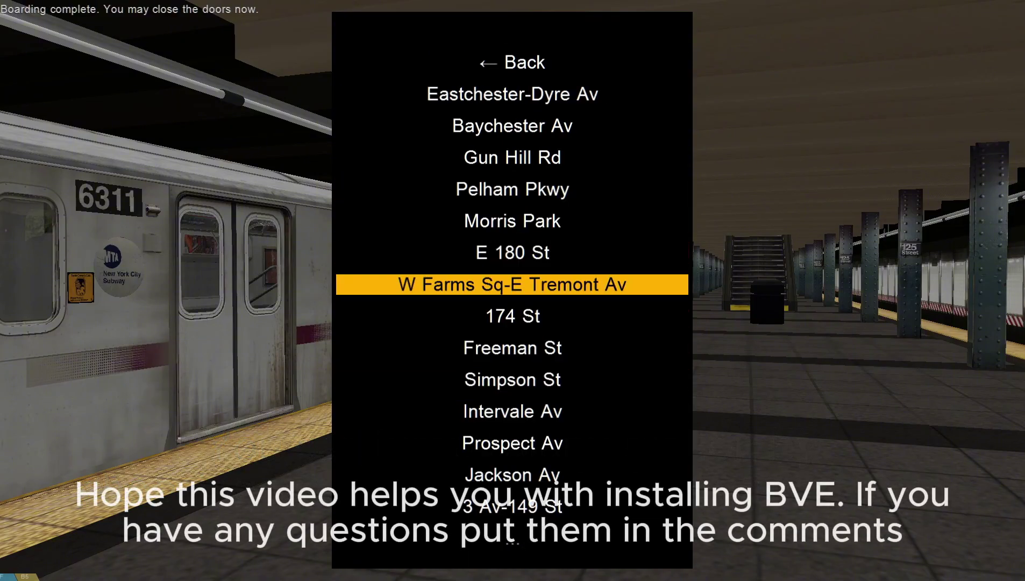
pyautogui.press('Down')
pyautogui.press('Down')
pyautogui.press('Down')
pyautogui.press('Down')
pyautogui.press('Down')
pyautogui.press('Down')
pyautogui.press('Down')
pyautogui.press('Down')
pyautogui.press('Down')
pyautogui.press('Down')
pyautogui.press('Down')
pyautogui.press('Down')
# - Leave the station list without jumping and choose to quit the simulation
pyautogui.press('Escape')
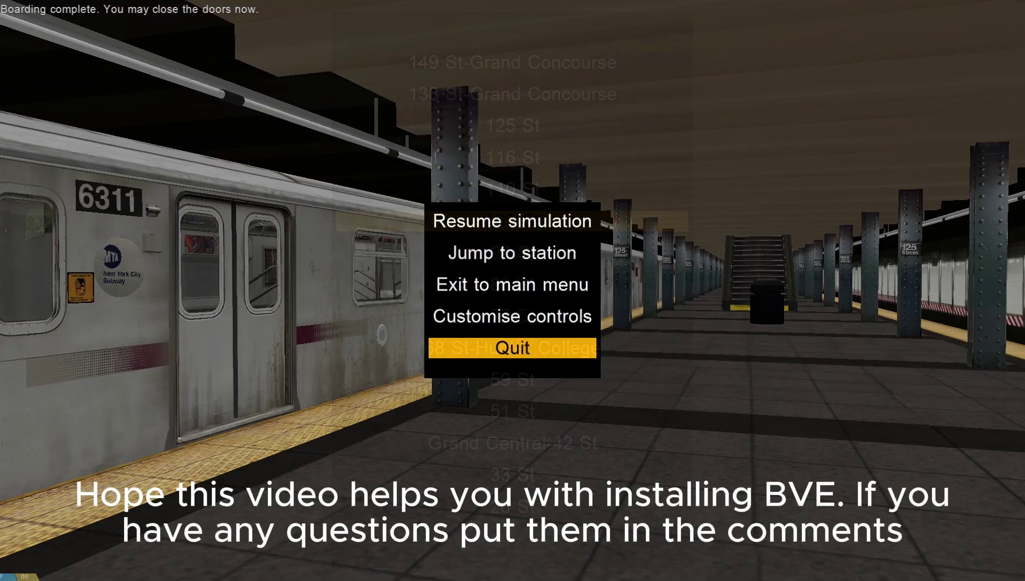
pyautogui.press('Return')
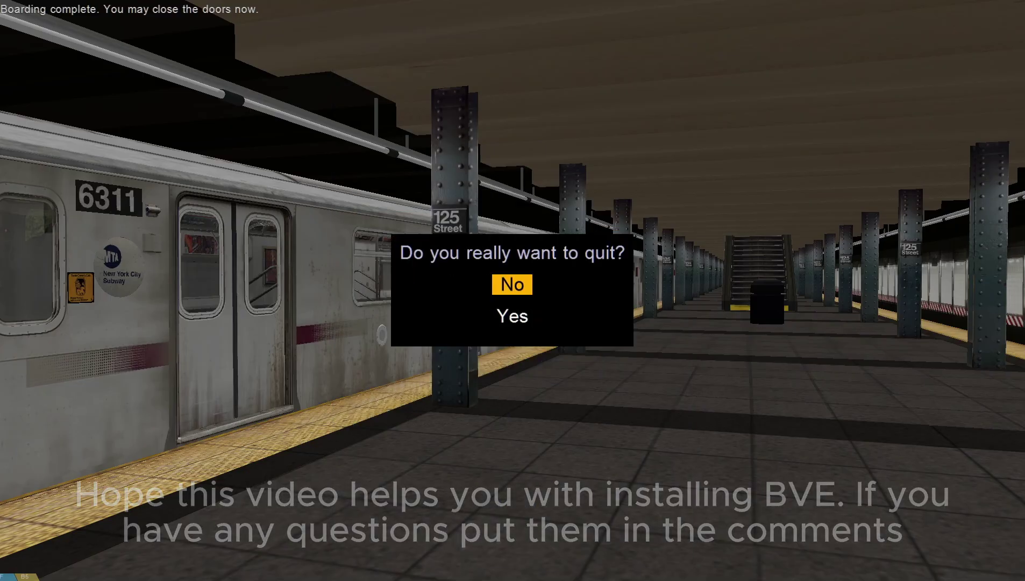